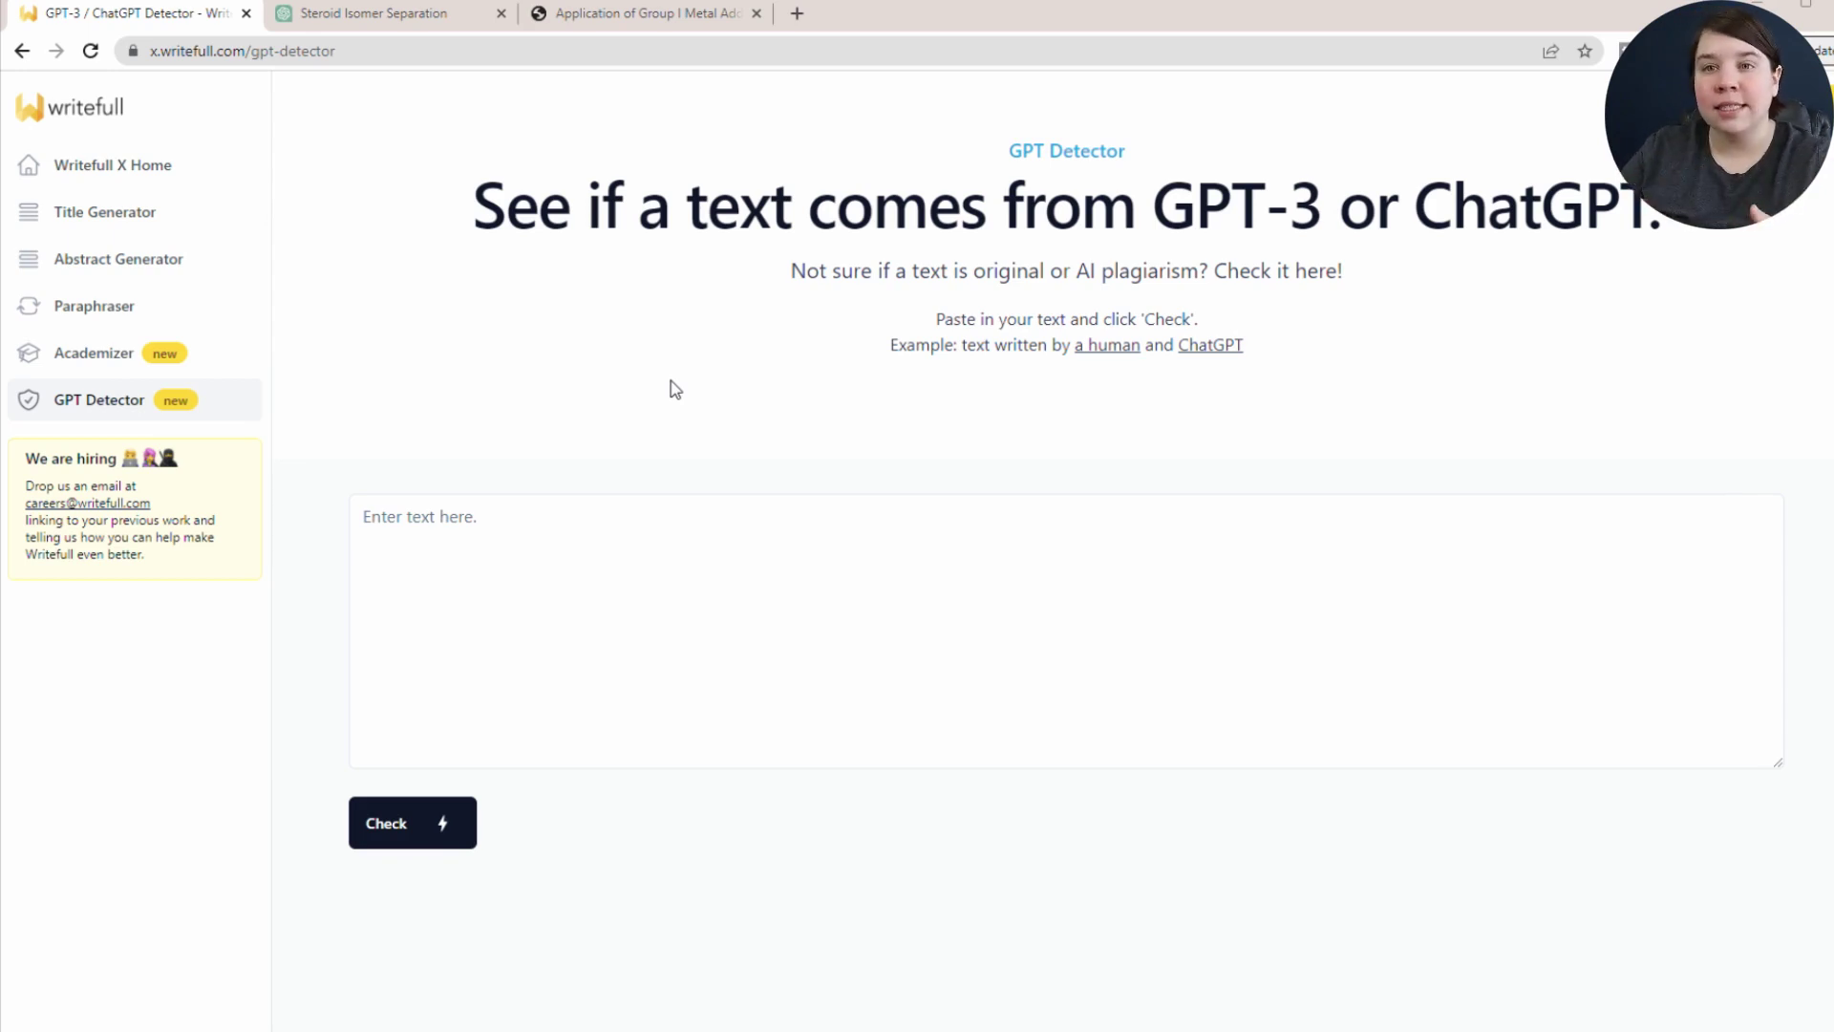
Step: Copy the paper's human-written steroid abstract from the PDF into the detector and check it: 1% likely AI
left_click(643, 13)
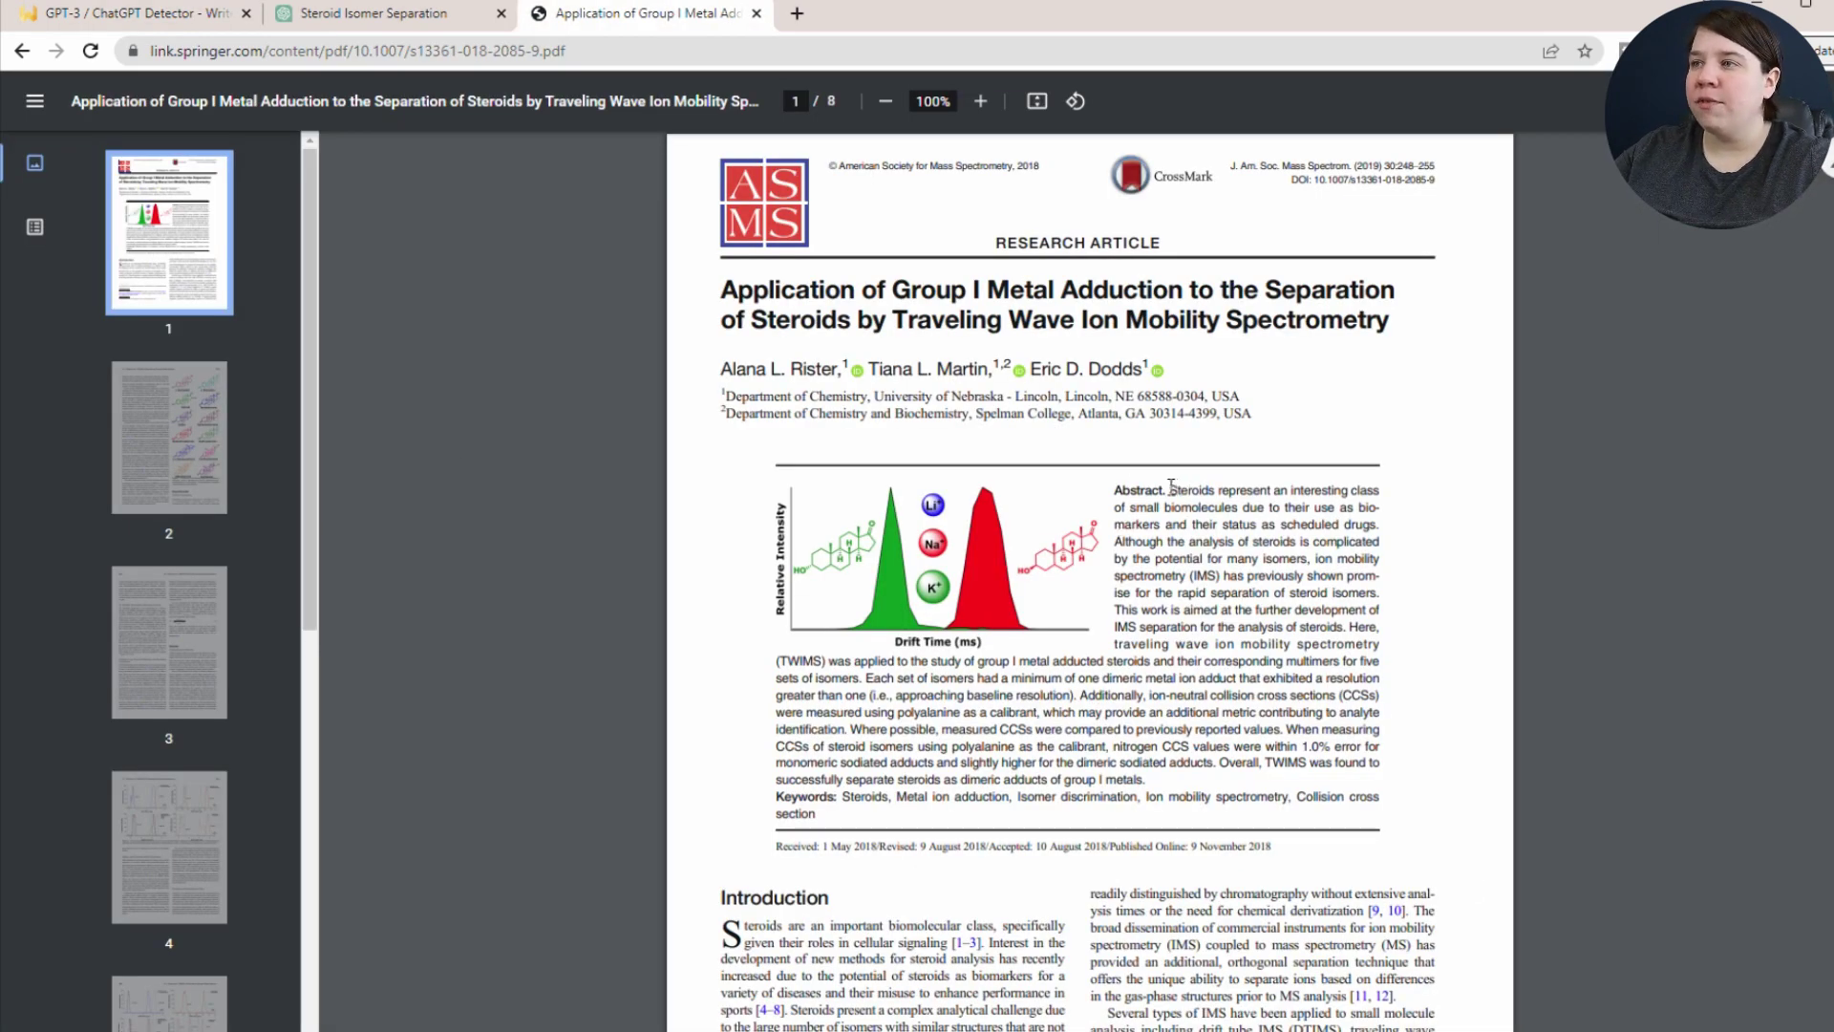
left_click_drag(1169, 489, 1151, 779)
key("ctrl+c")
left_click(141, 15)
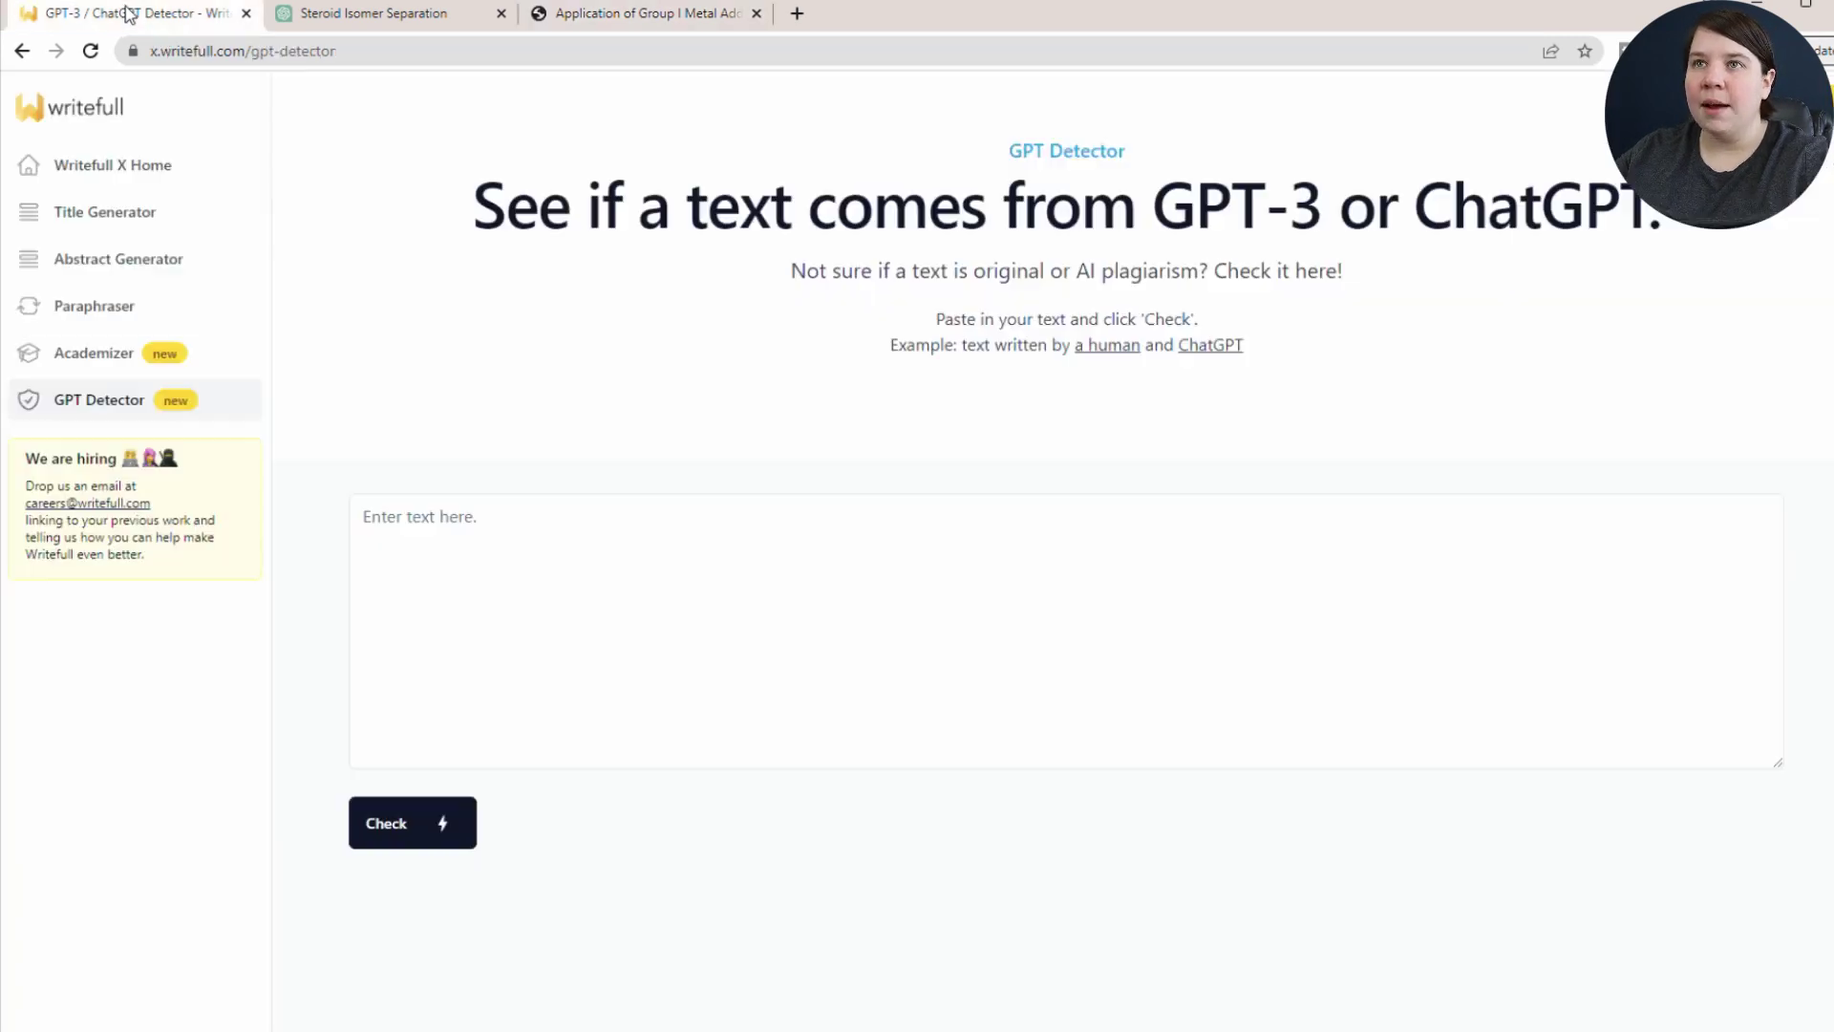
left_click(562, 548)
key("ctrl+v")
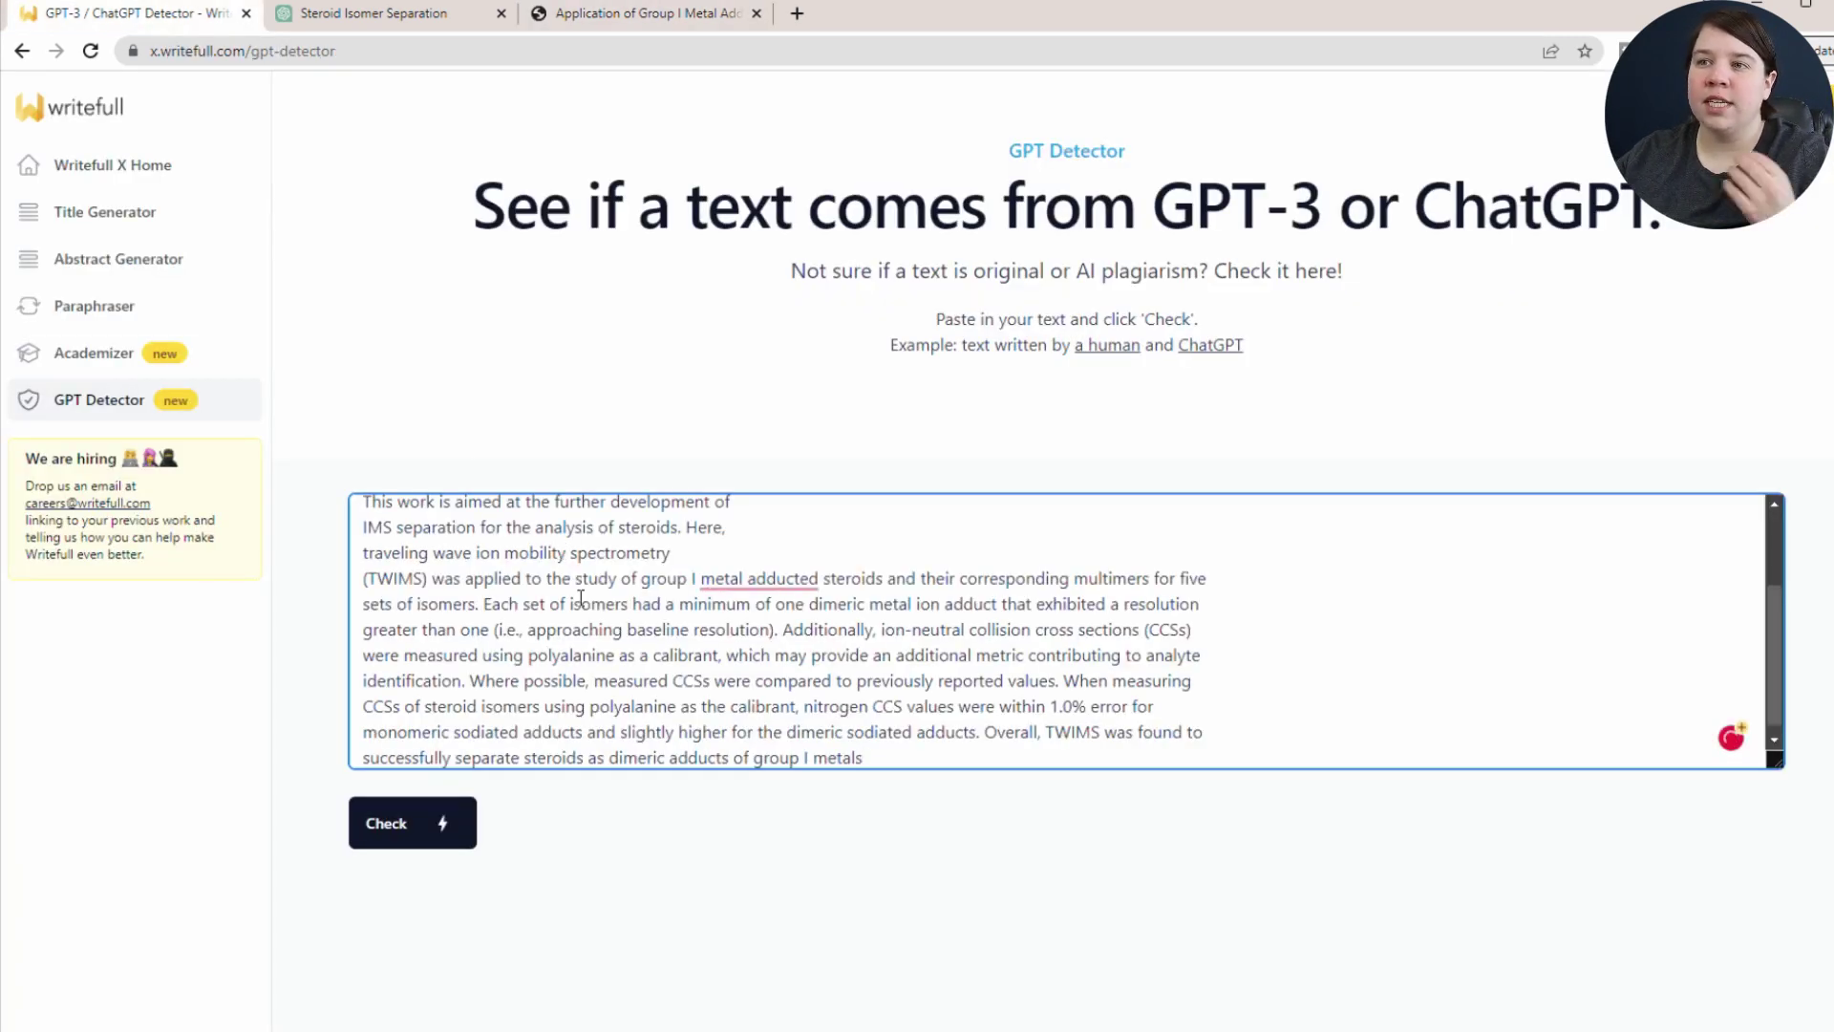
left_click(434, 823)
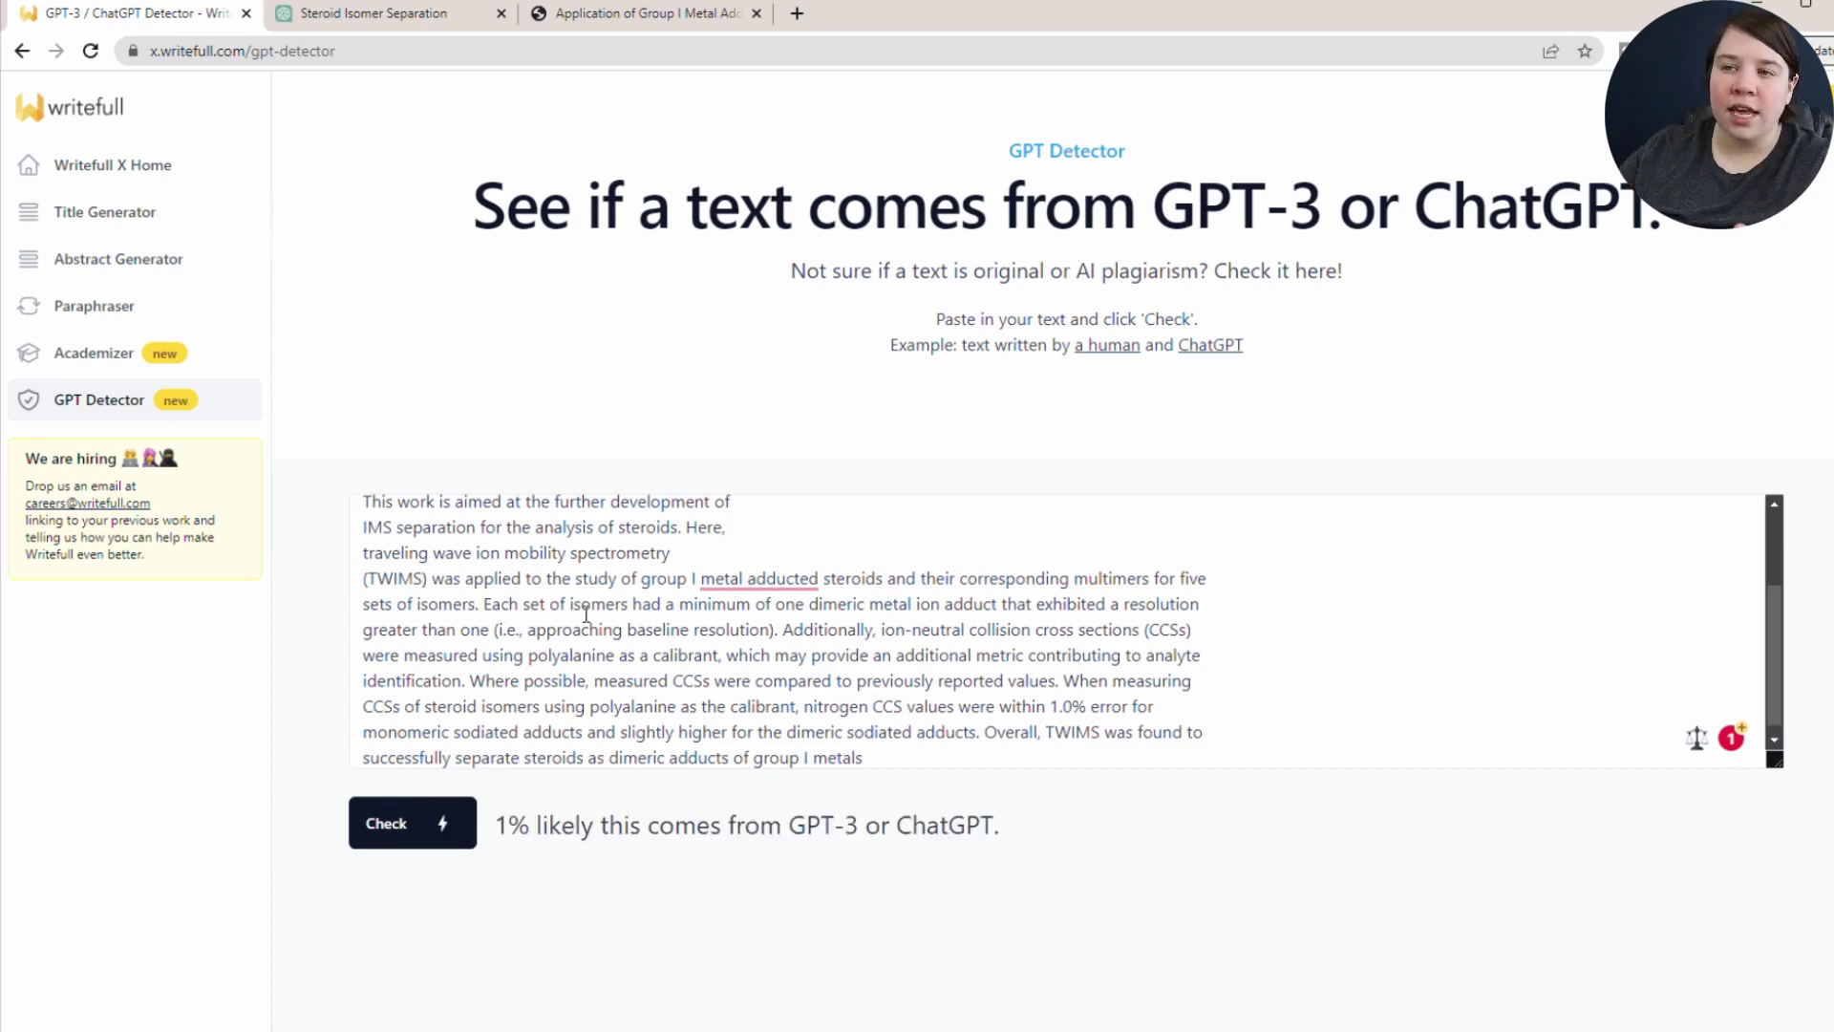
left_click(641, 604)
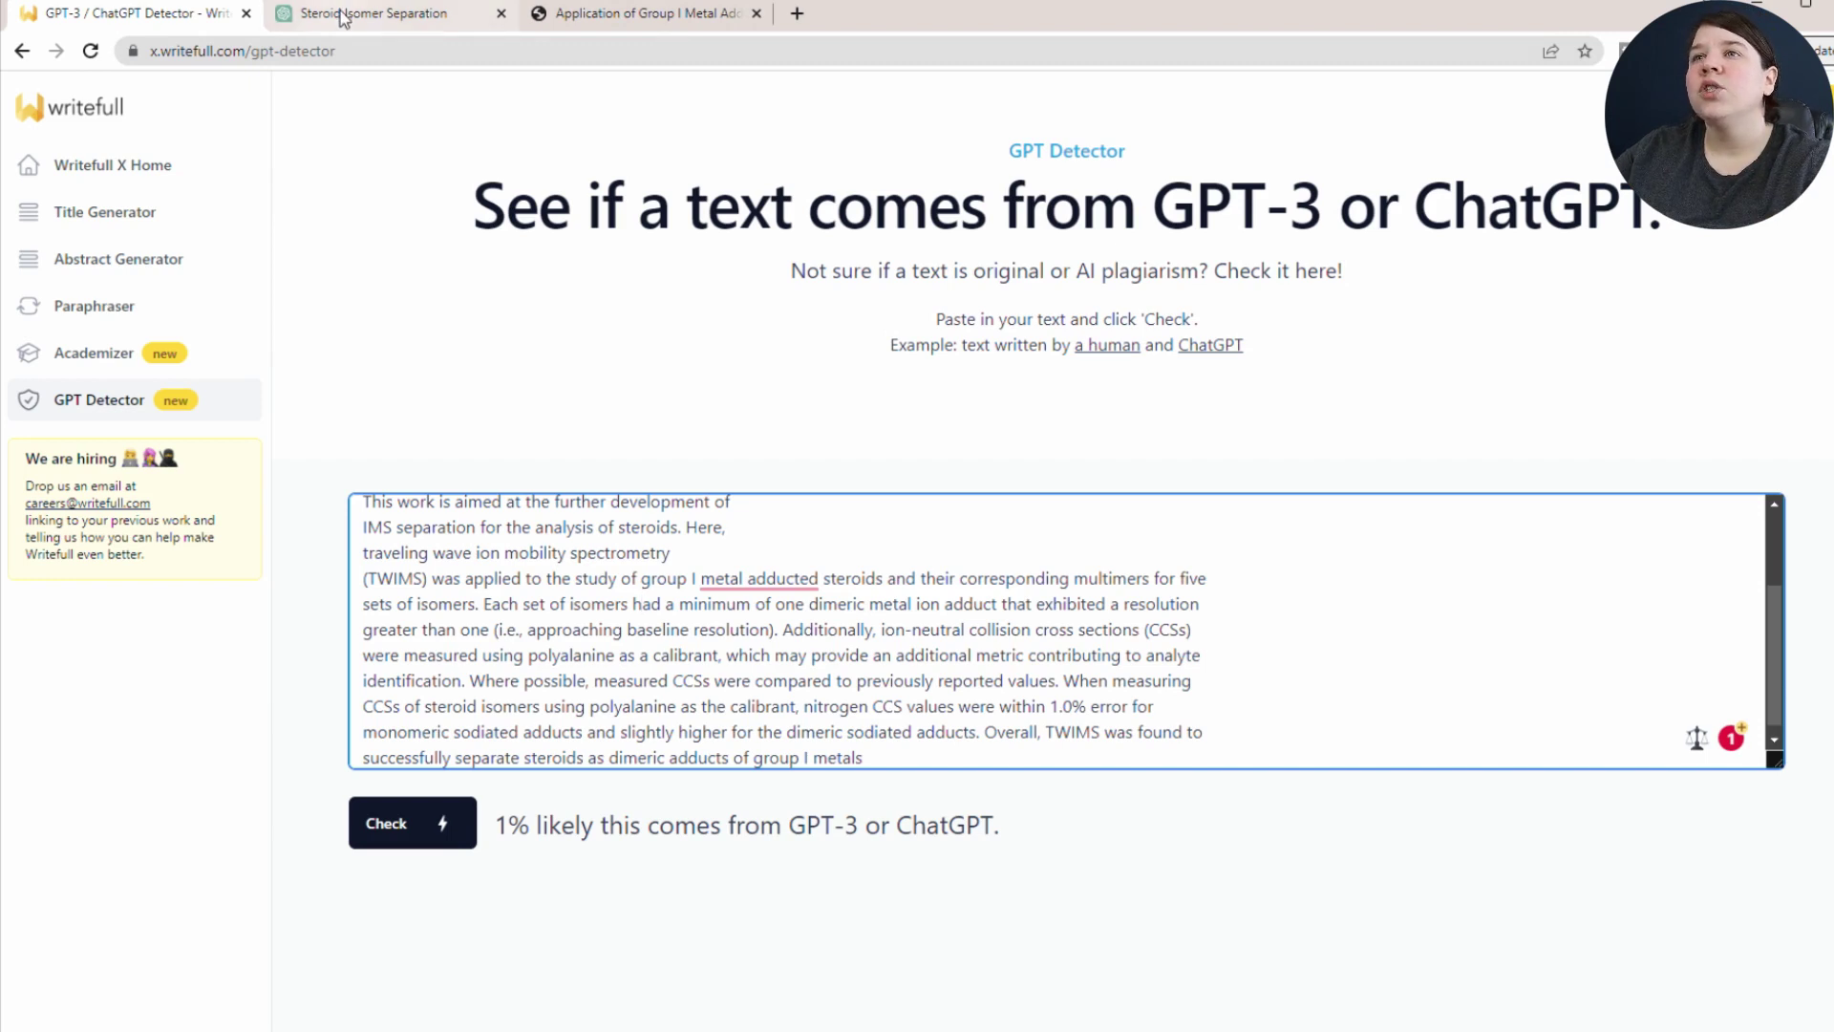
left_click(449, 13)
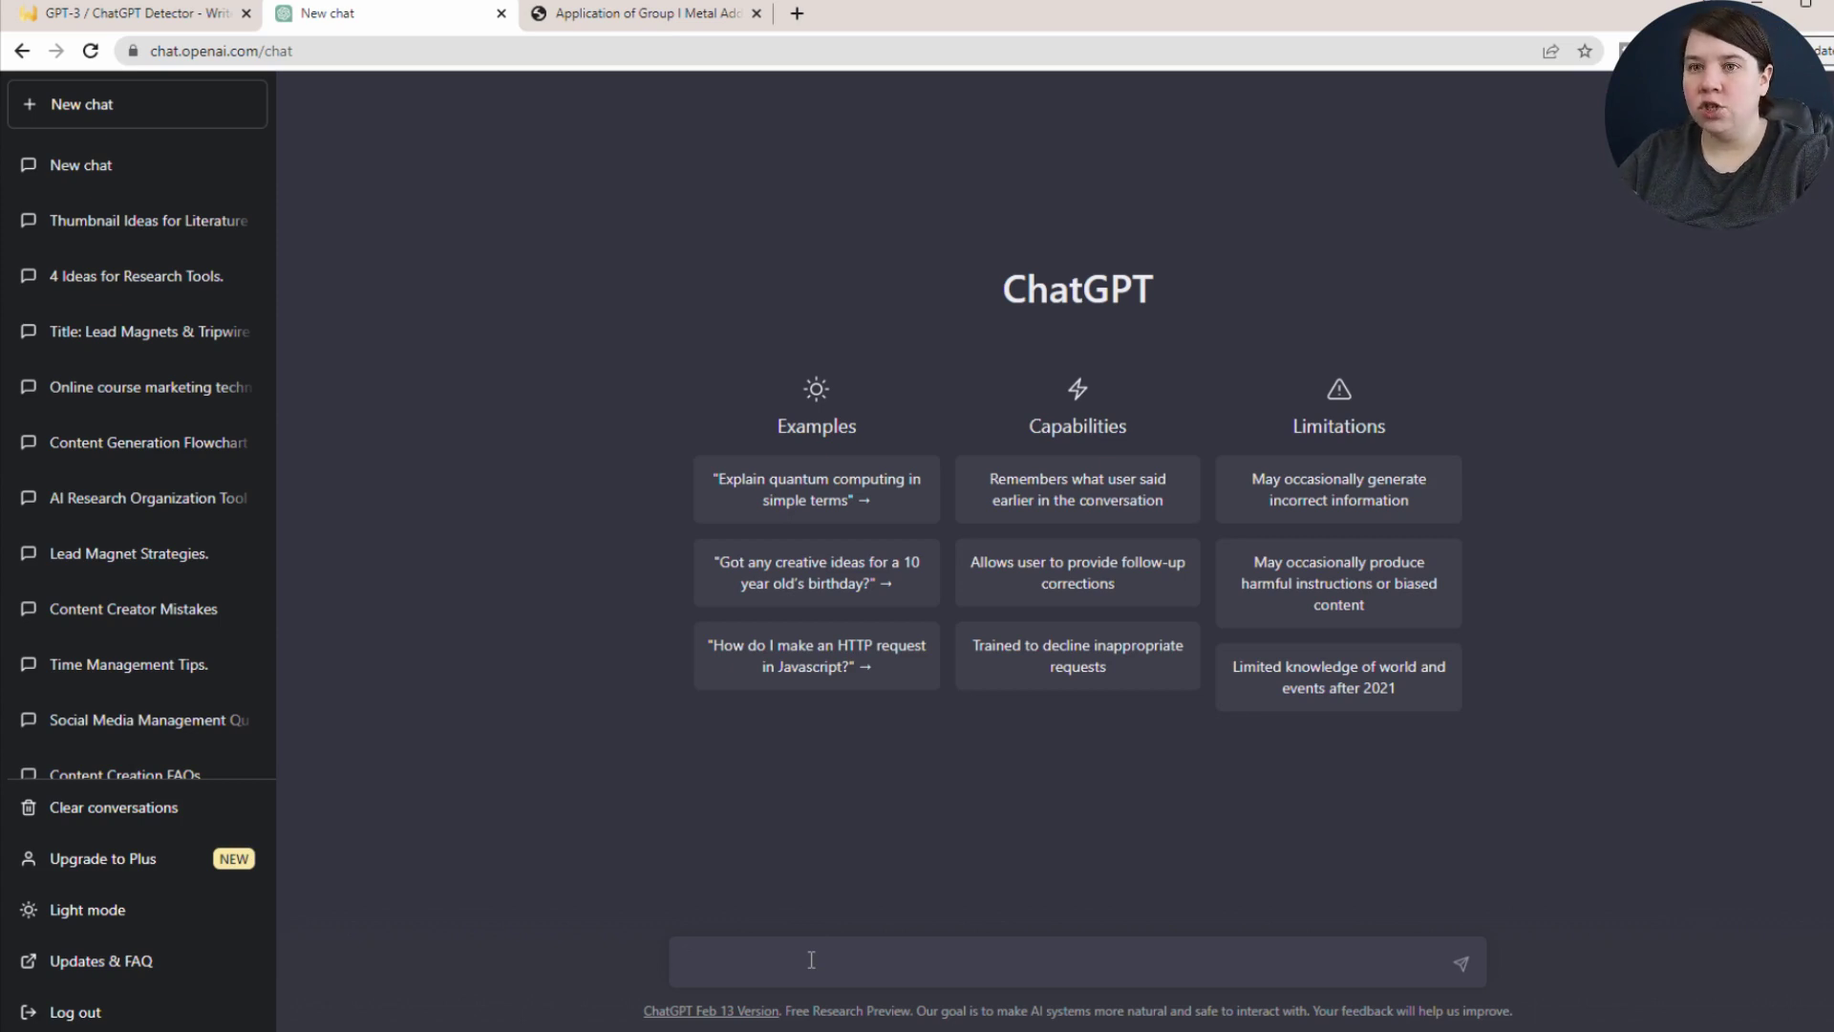
Step: Ask ChatGPT to rewrite the steroid abstract more professionally and clearly, then select the rewritten reply
type("Can yo")
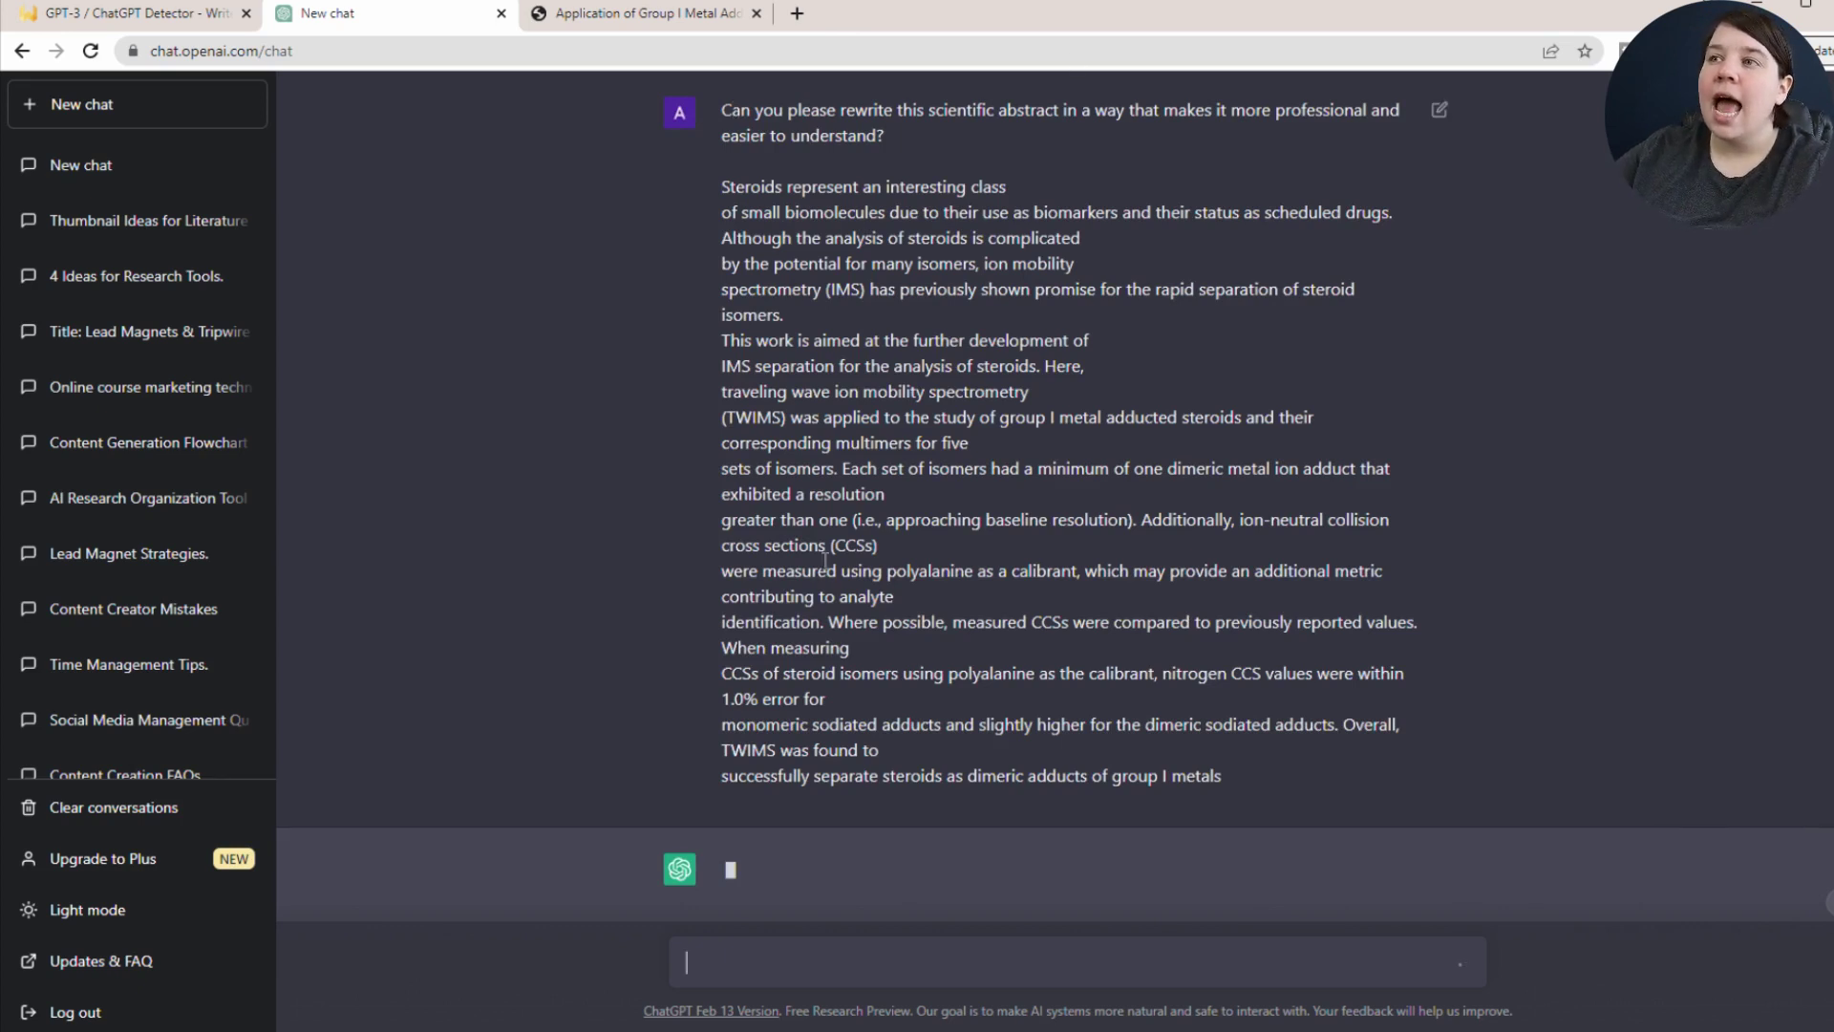
scroll(1107, 461, "down", 1)
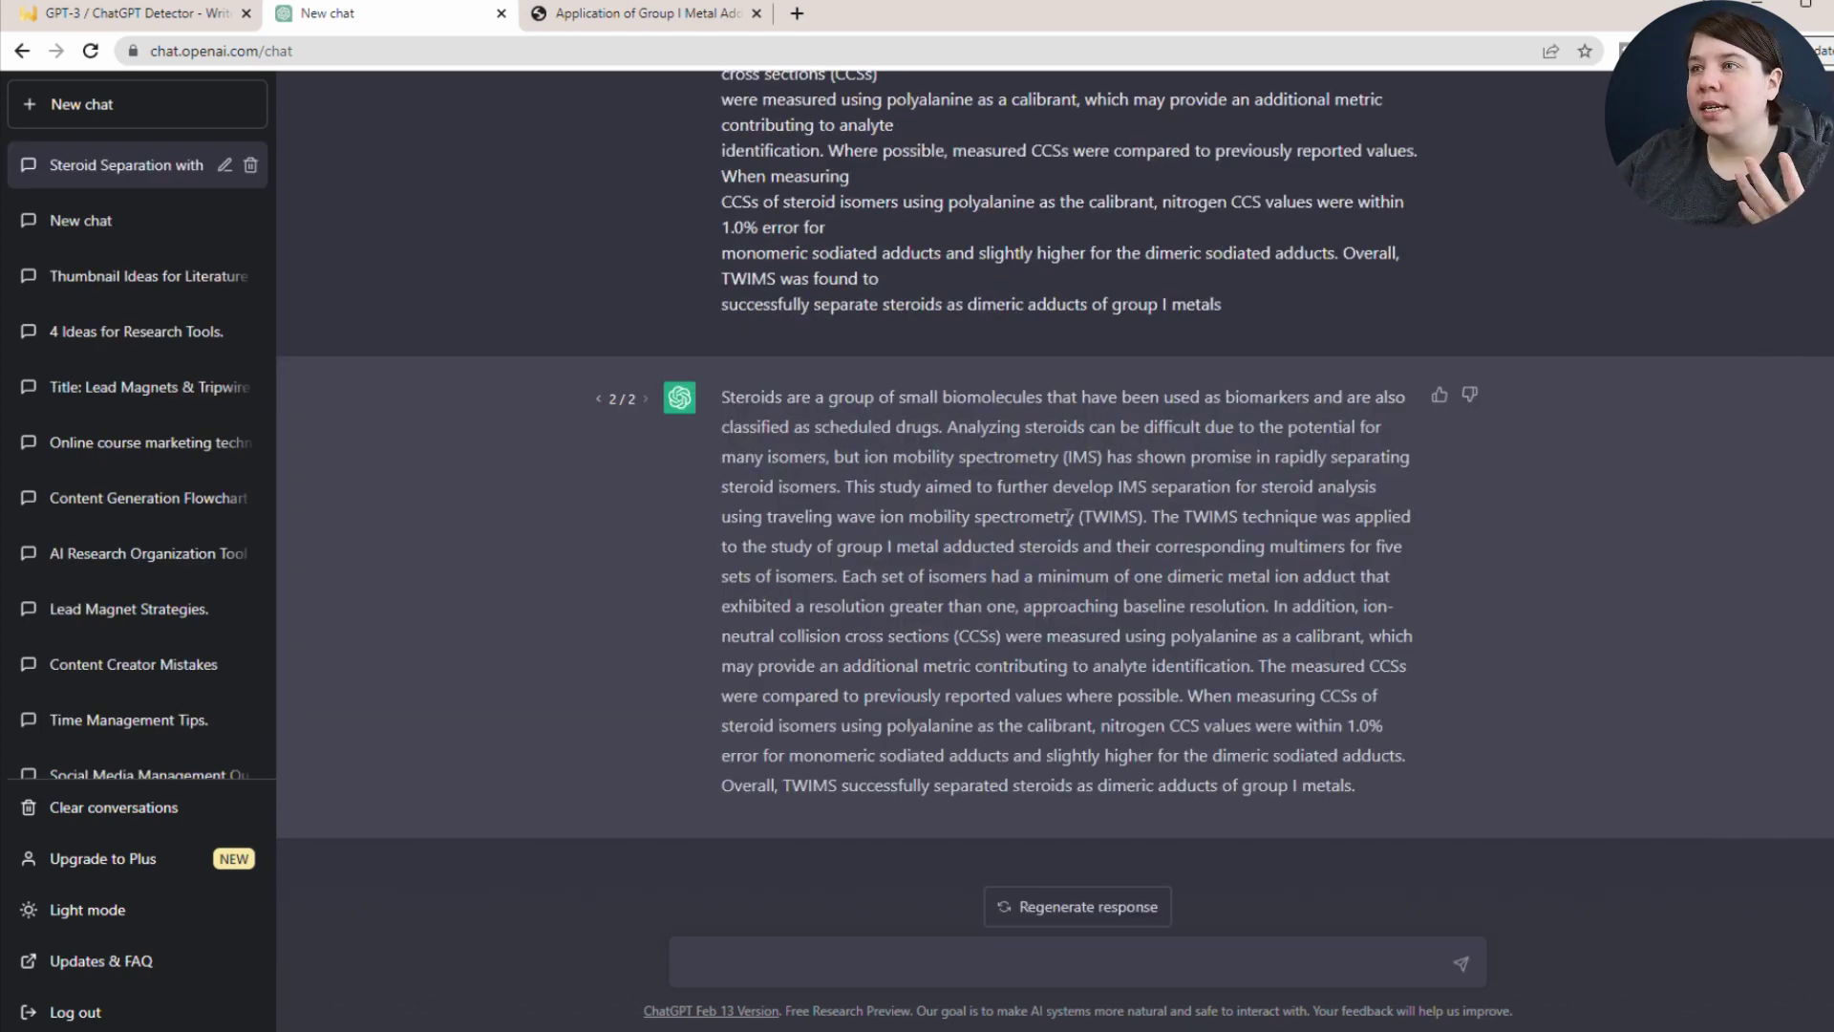
triple_click(1368, 785)
key("ctrl+c")
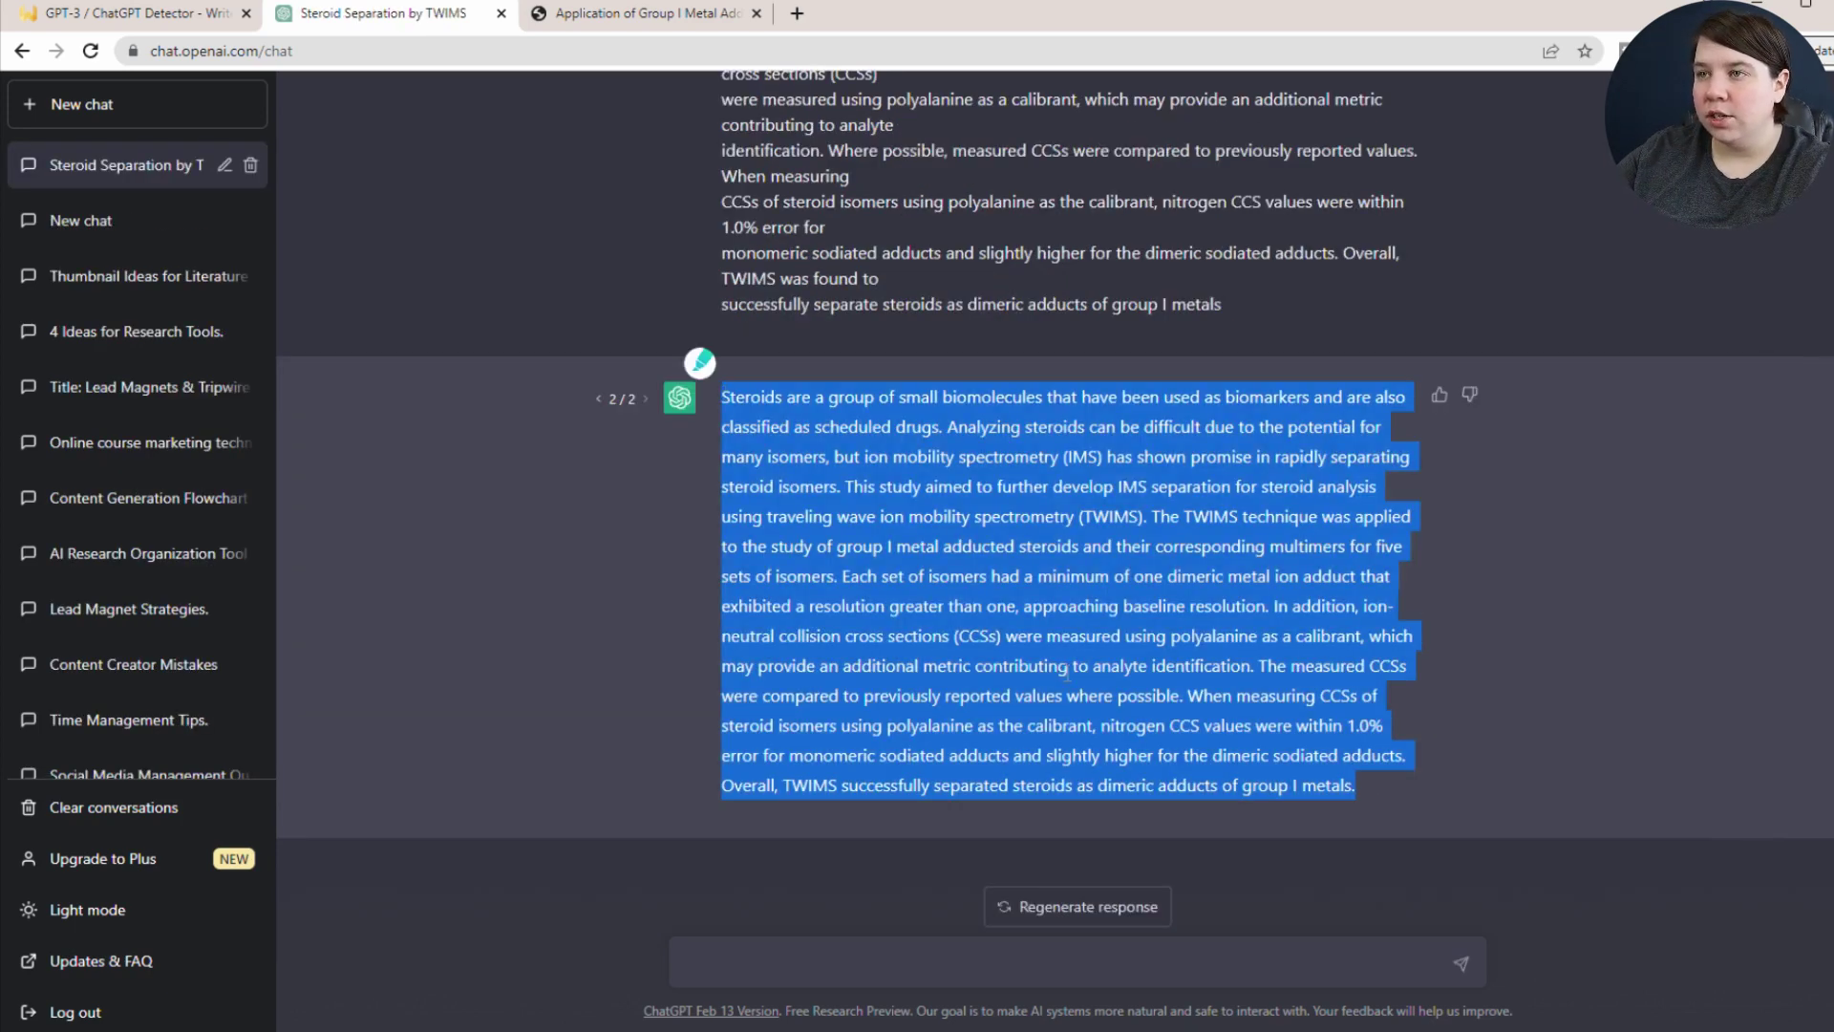
left_click(133, 13)
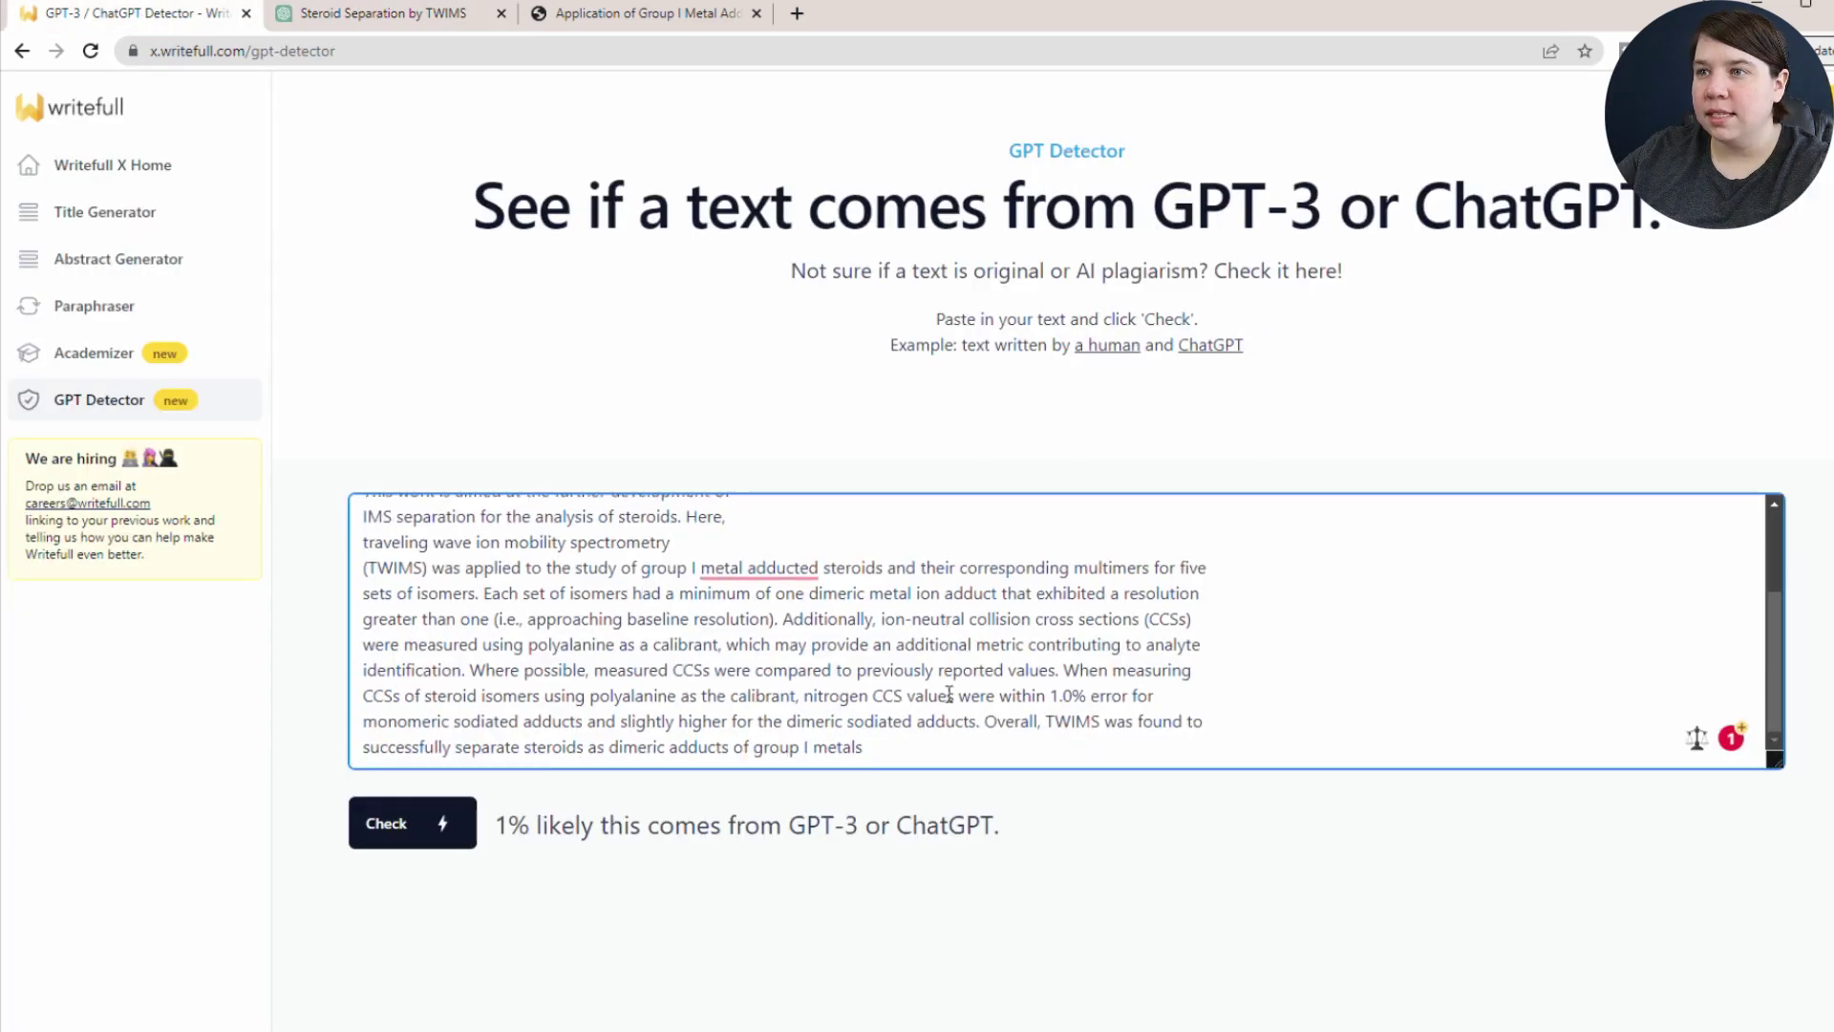
Step: Replace the detector text with ChatGPT's rewritten abstract and check it, scoring 1% likely AI
key("ctrl+a")
key("ctrl+v")
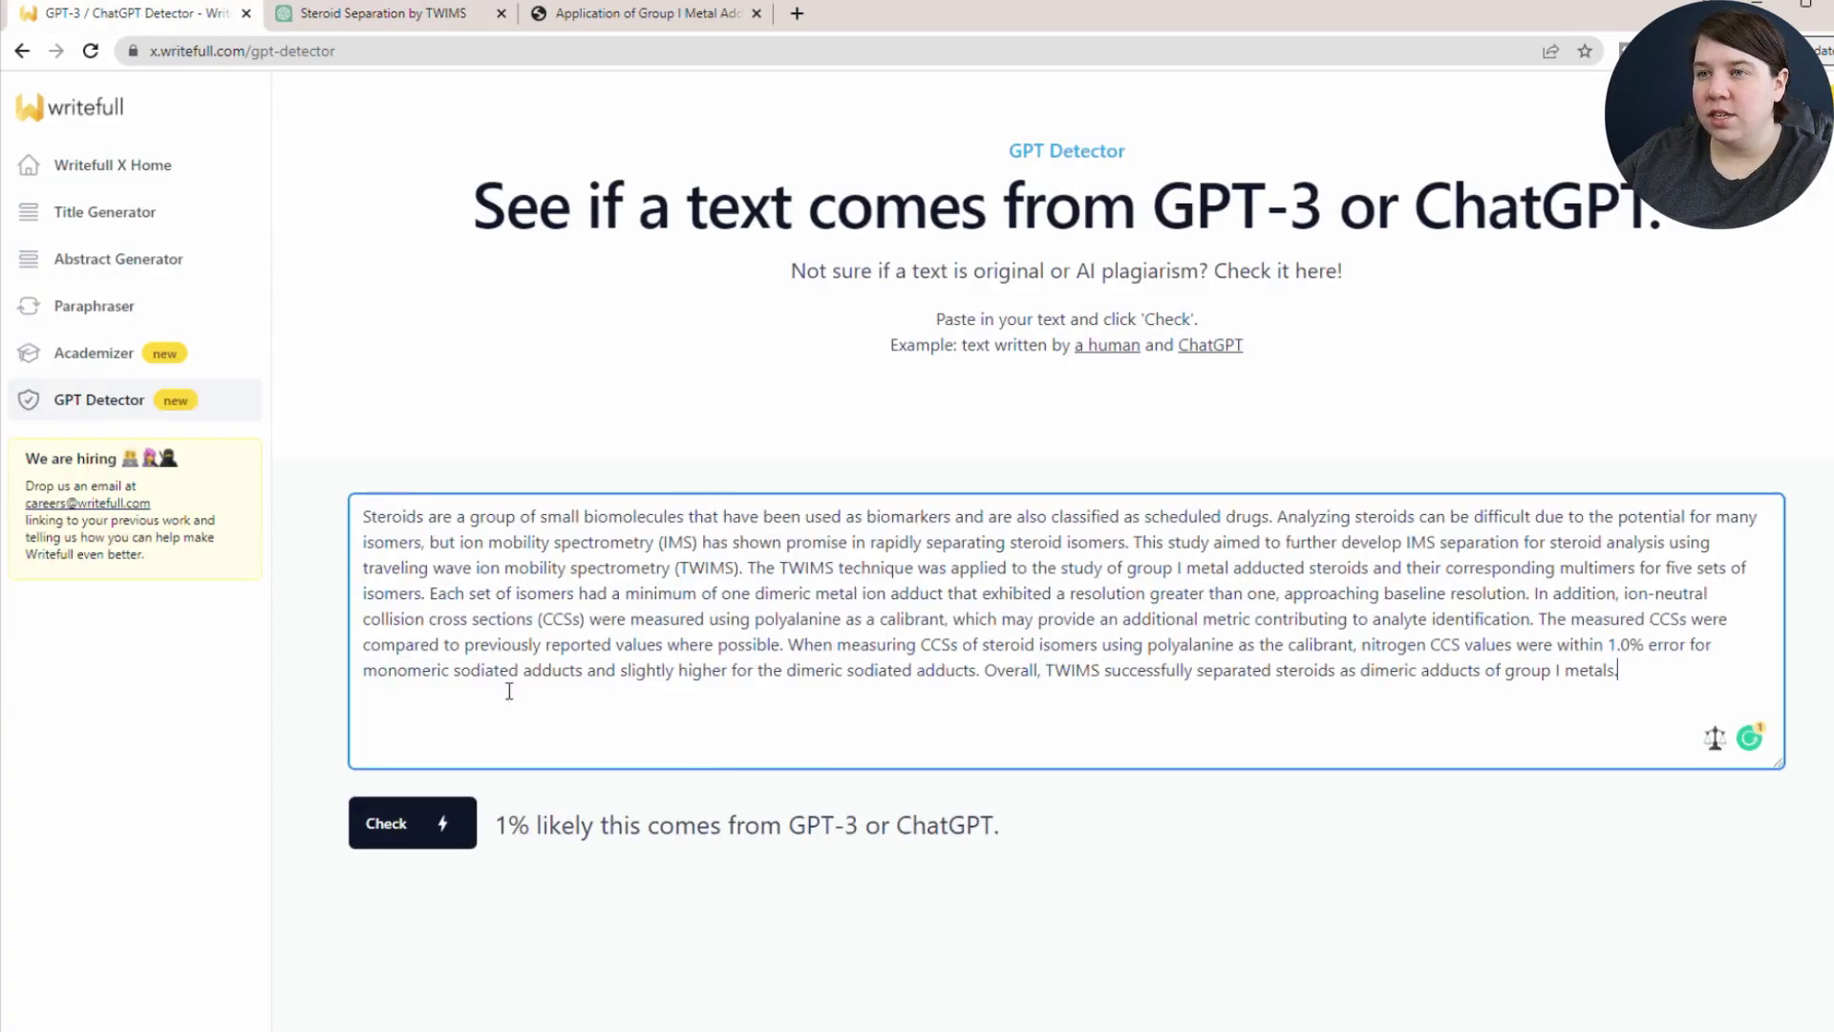
left_click(450, 834)
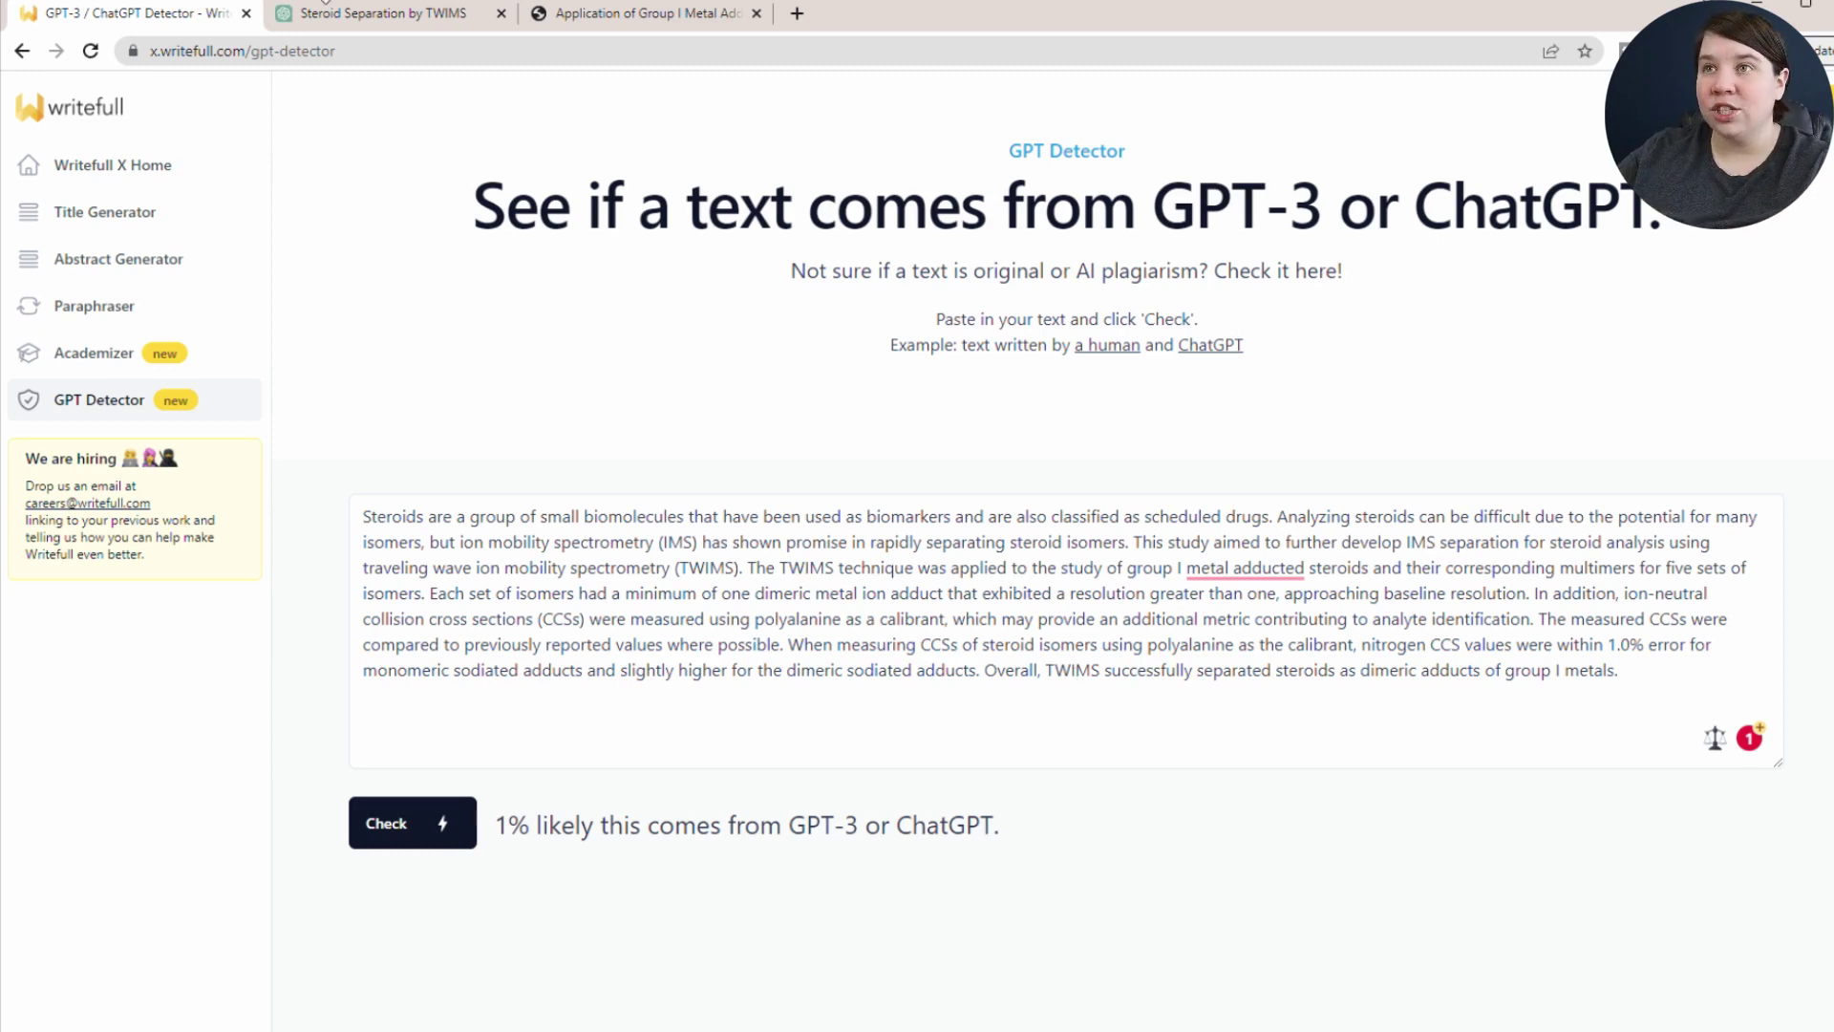
left_click(334, 14)
Step: In a new chat, have ChatGPT write an abstract from the group I metal adduction key results, then select it
scroll(619, 392, "up", 3)
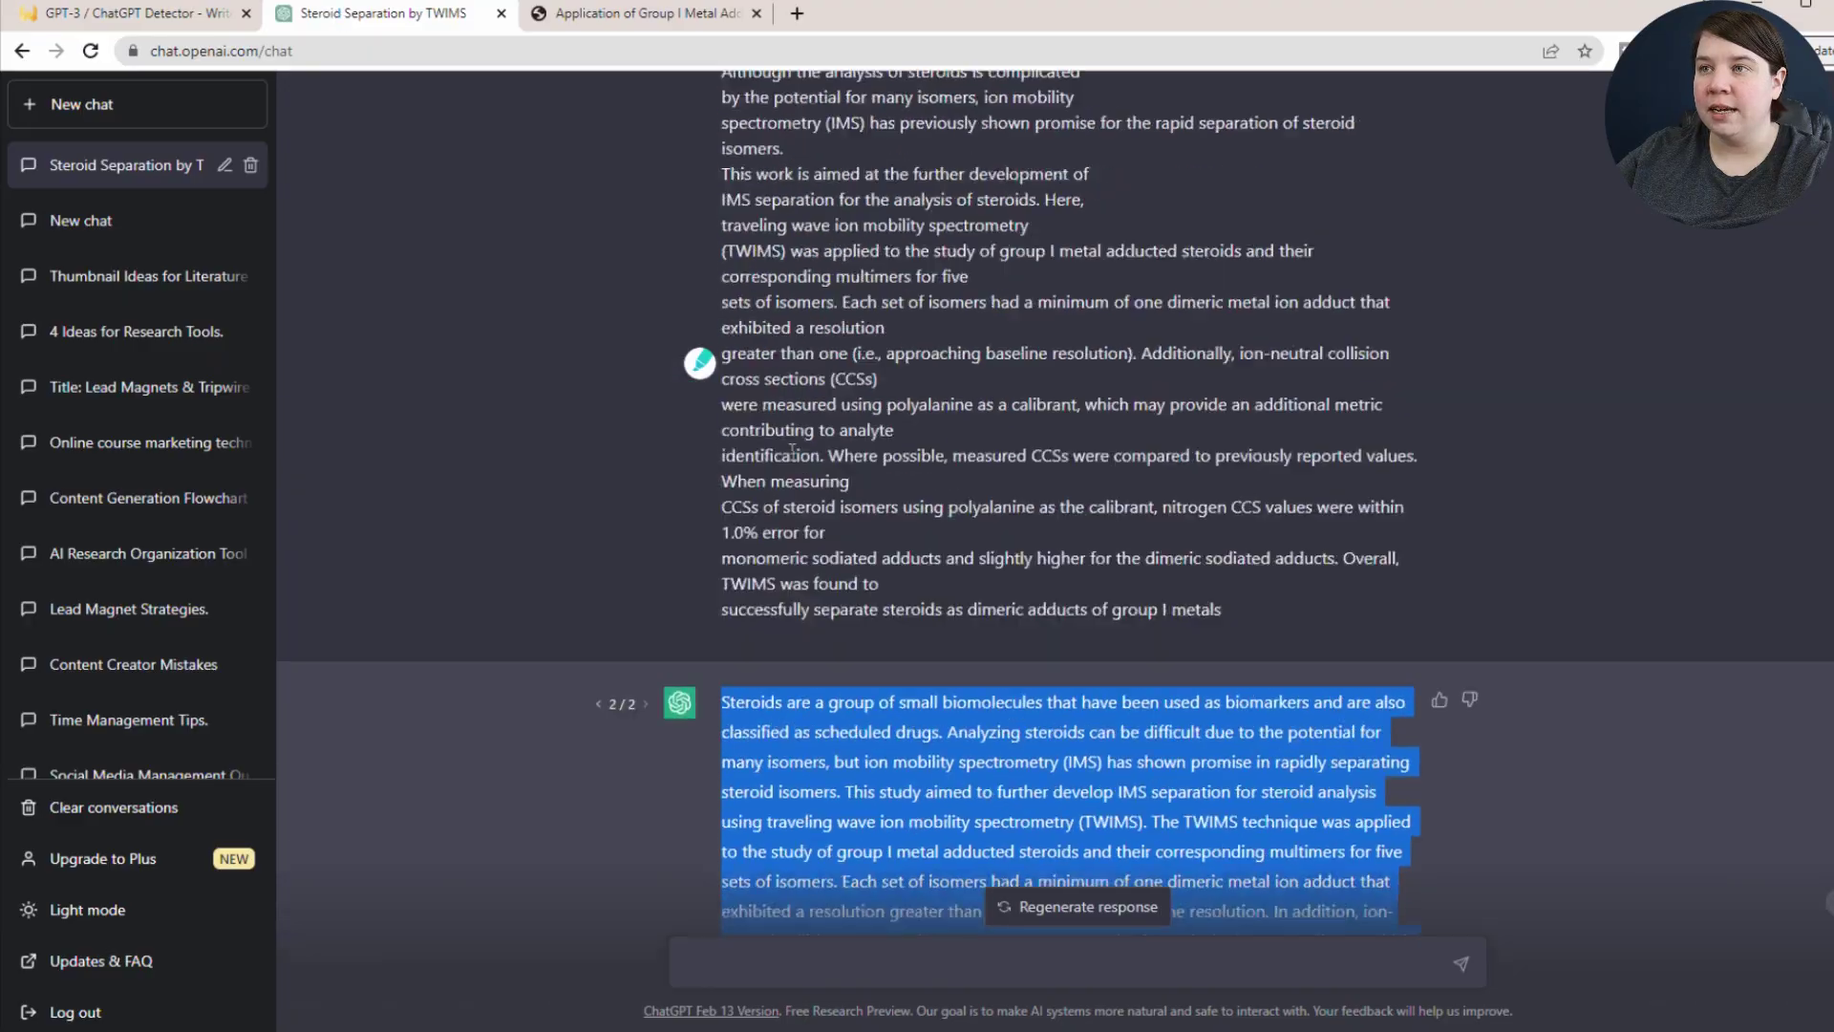
key("ctrl+shift+Tab")
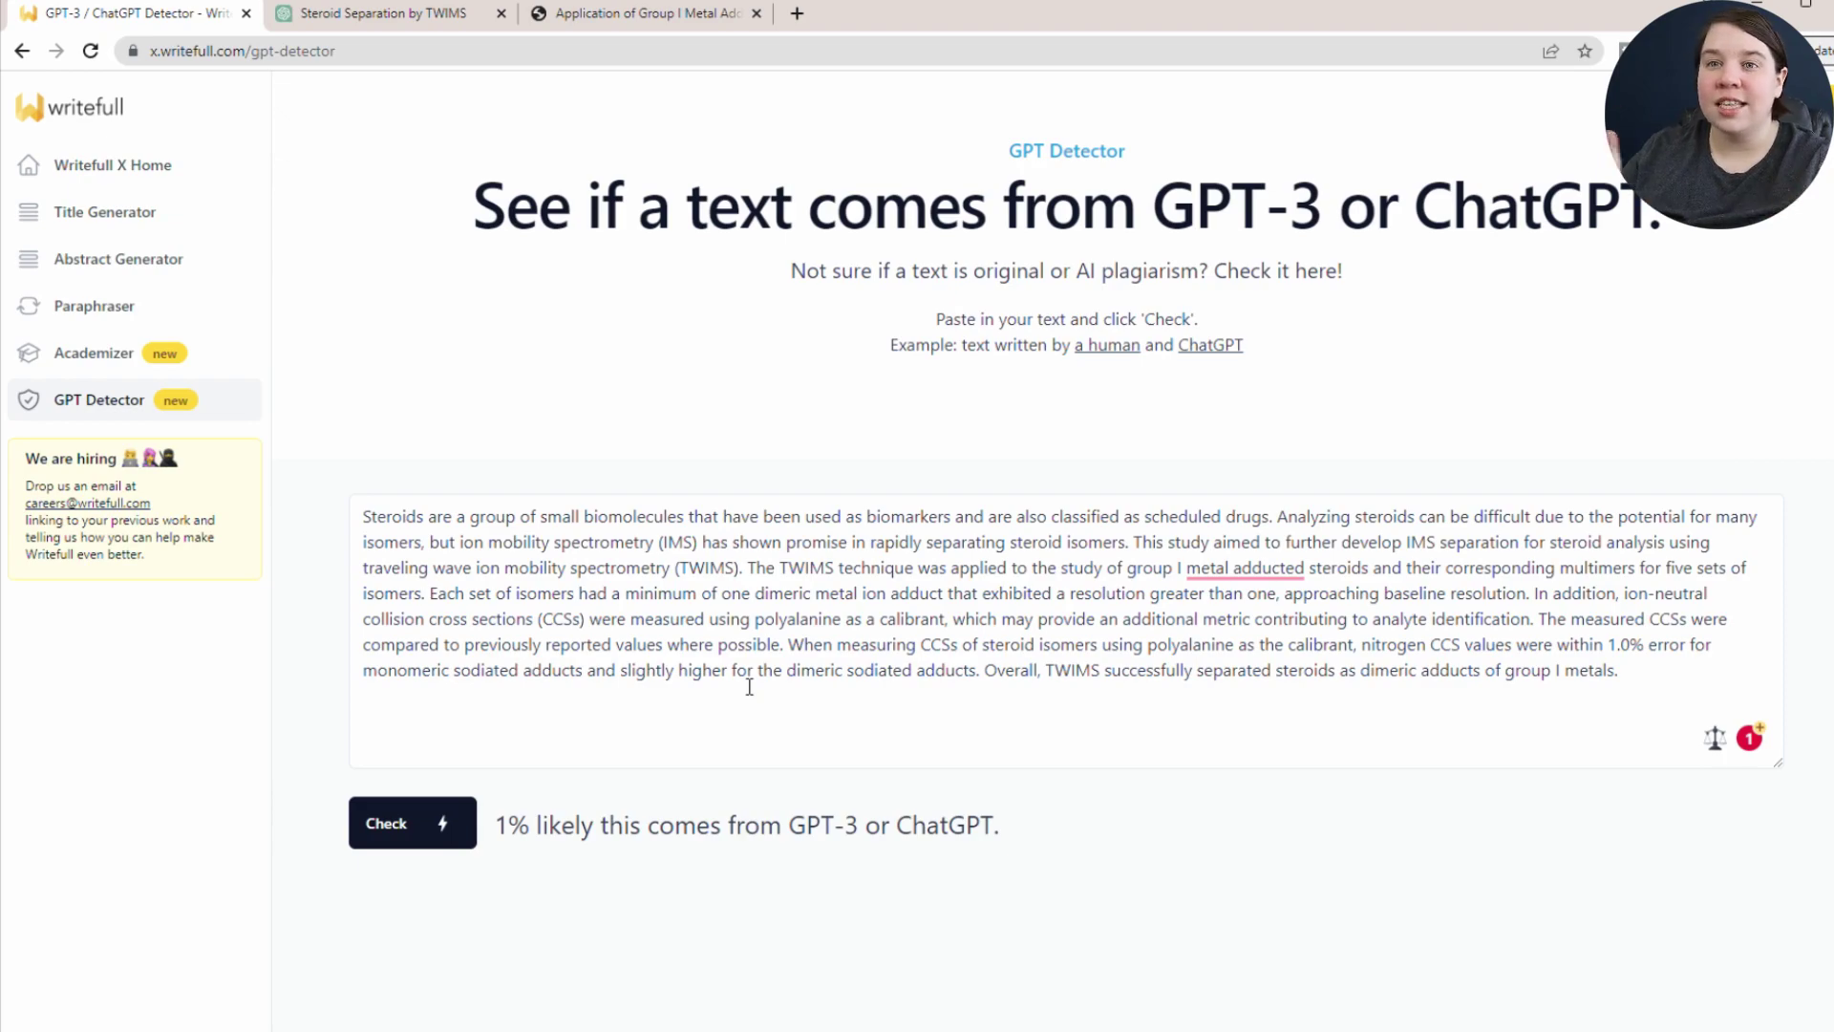
left_click(402, 13)
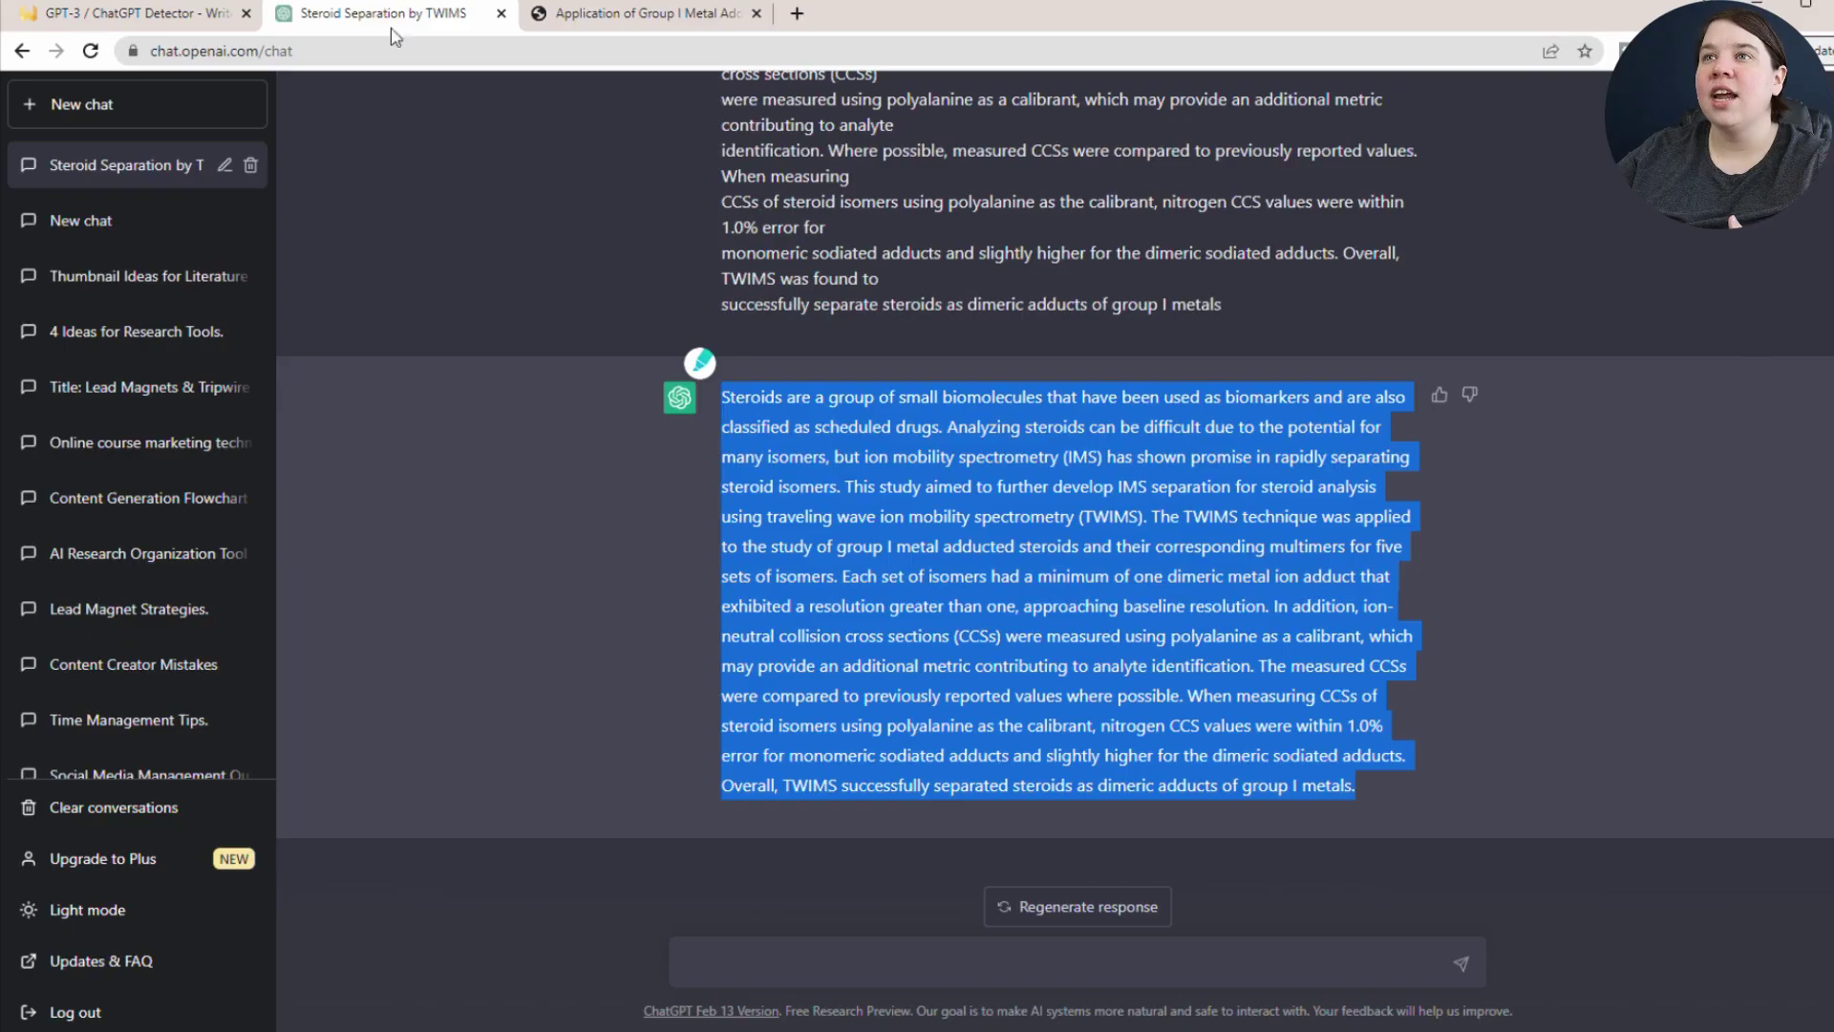
left_click(105, 113)
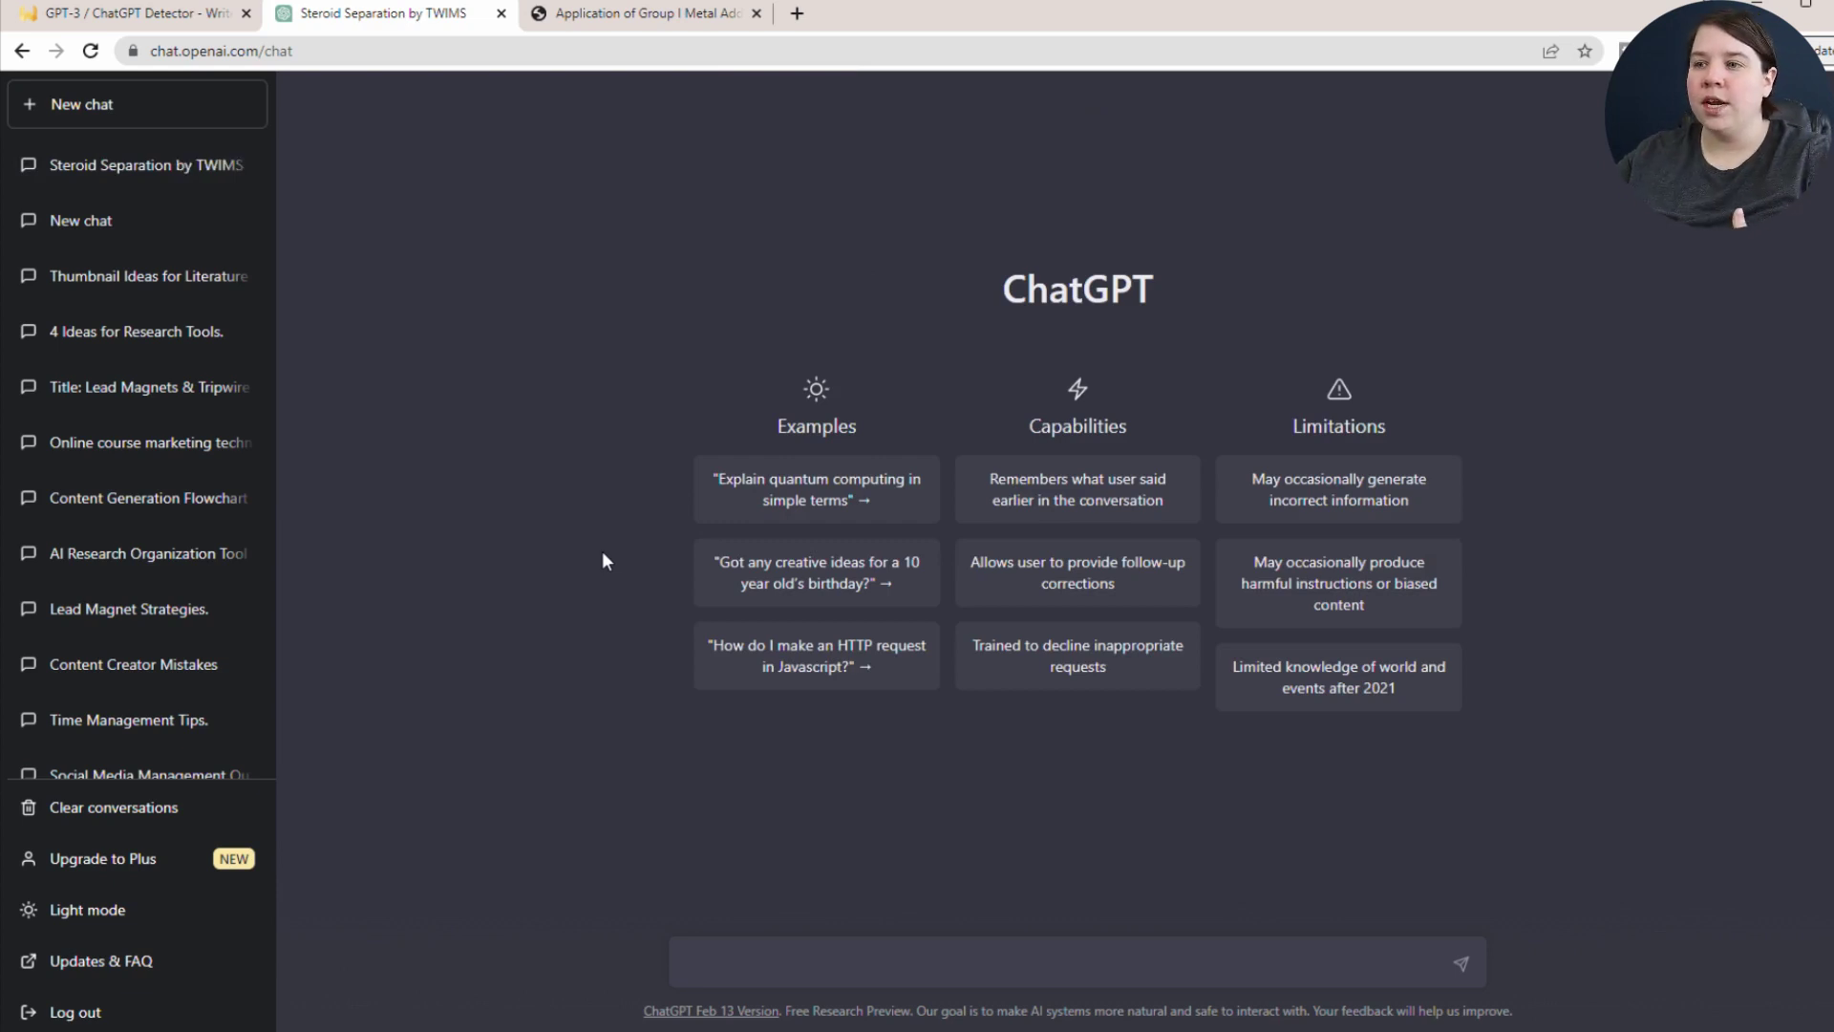
type("Can you write a scientific abstract for a research article on the use of group I metal adduction to separate steroid isomers using ion mobility spectrometry and multimerization?  Here are the key results: Dimeric steroid isomers separated better than monomeric steroid isomers All isomer pairs had one condition that acheived a resolution value of 1.0 or above Nitrogen CCS values for monomers had low error, but dimeric CCS values had higher error.")
key("Return")
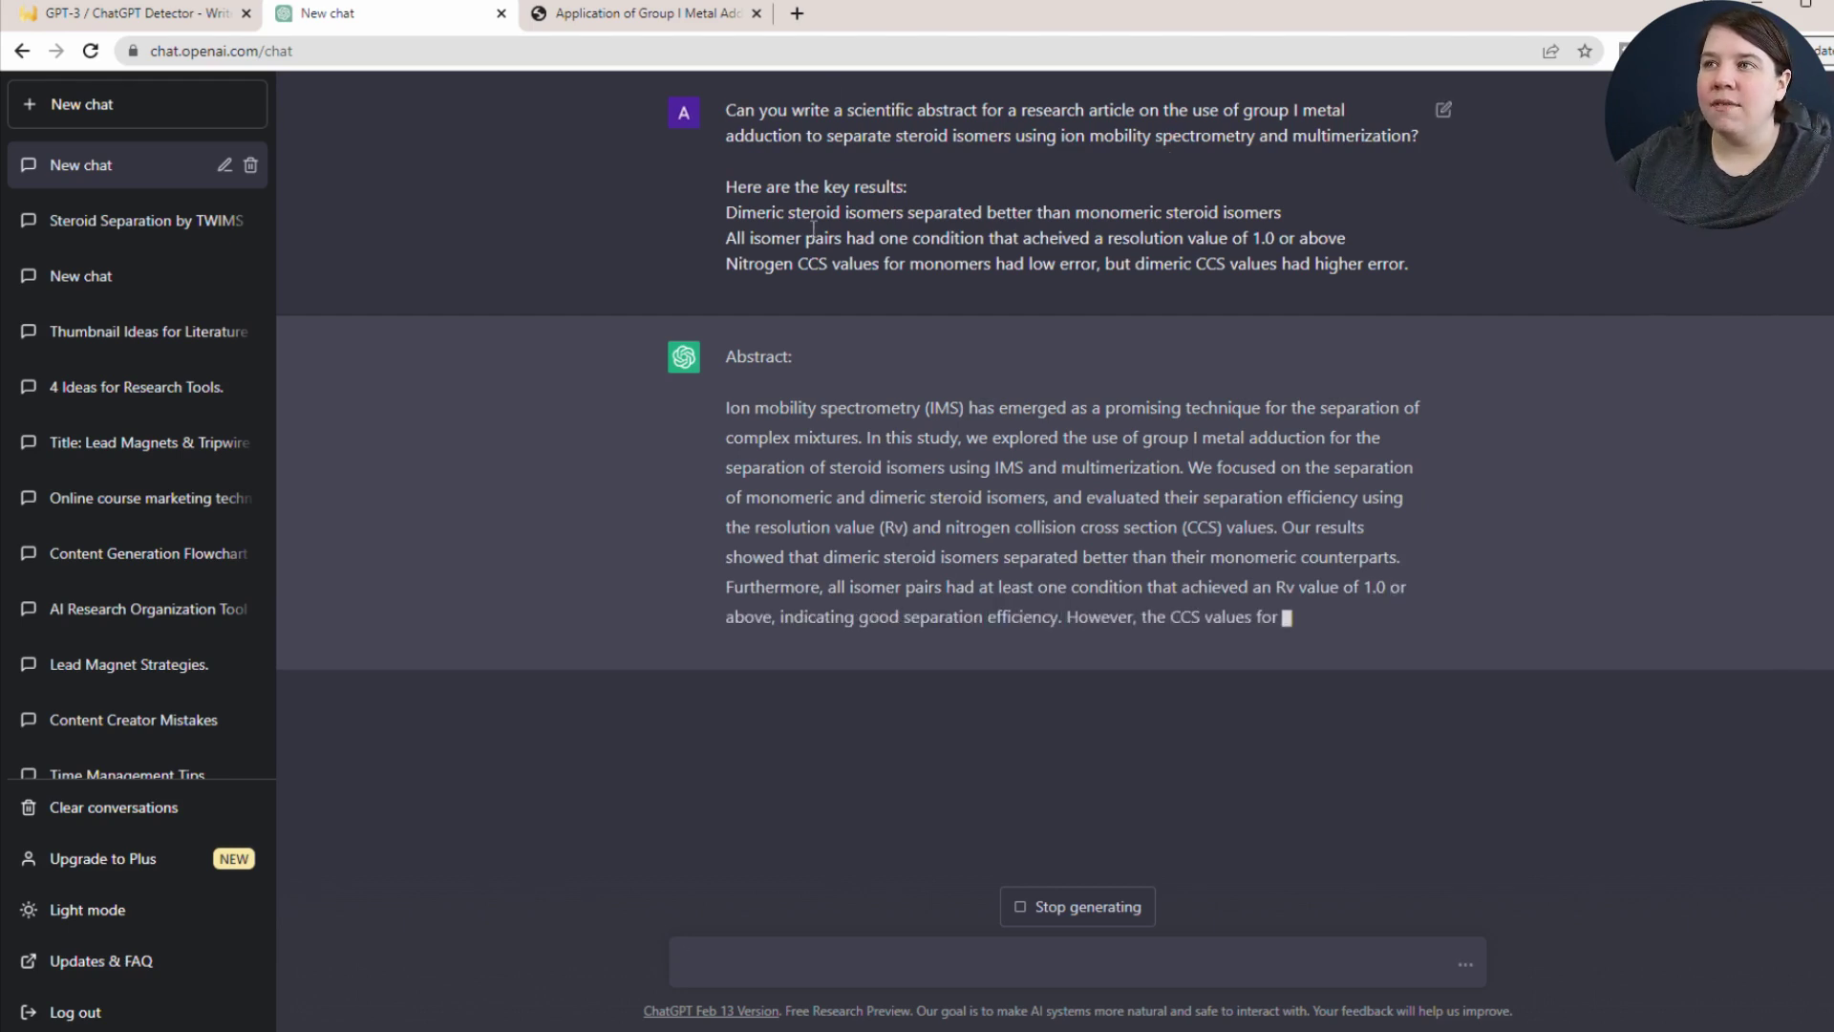
triple_click(723, 410)
key("ctrl+c")
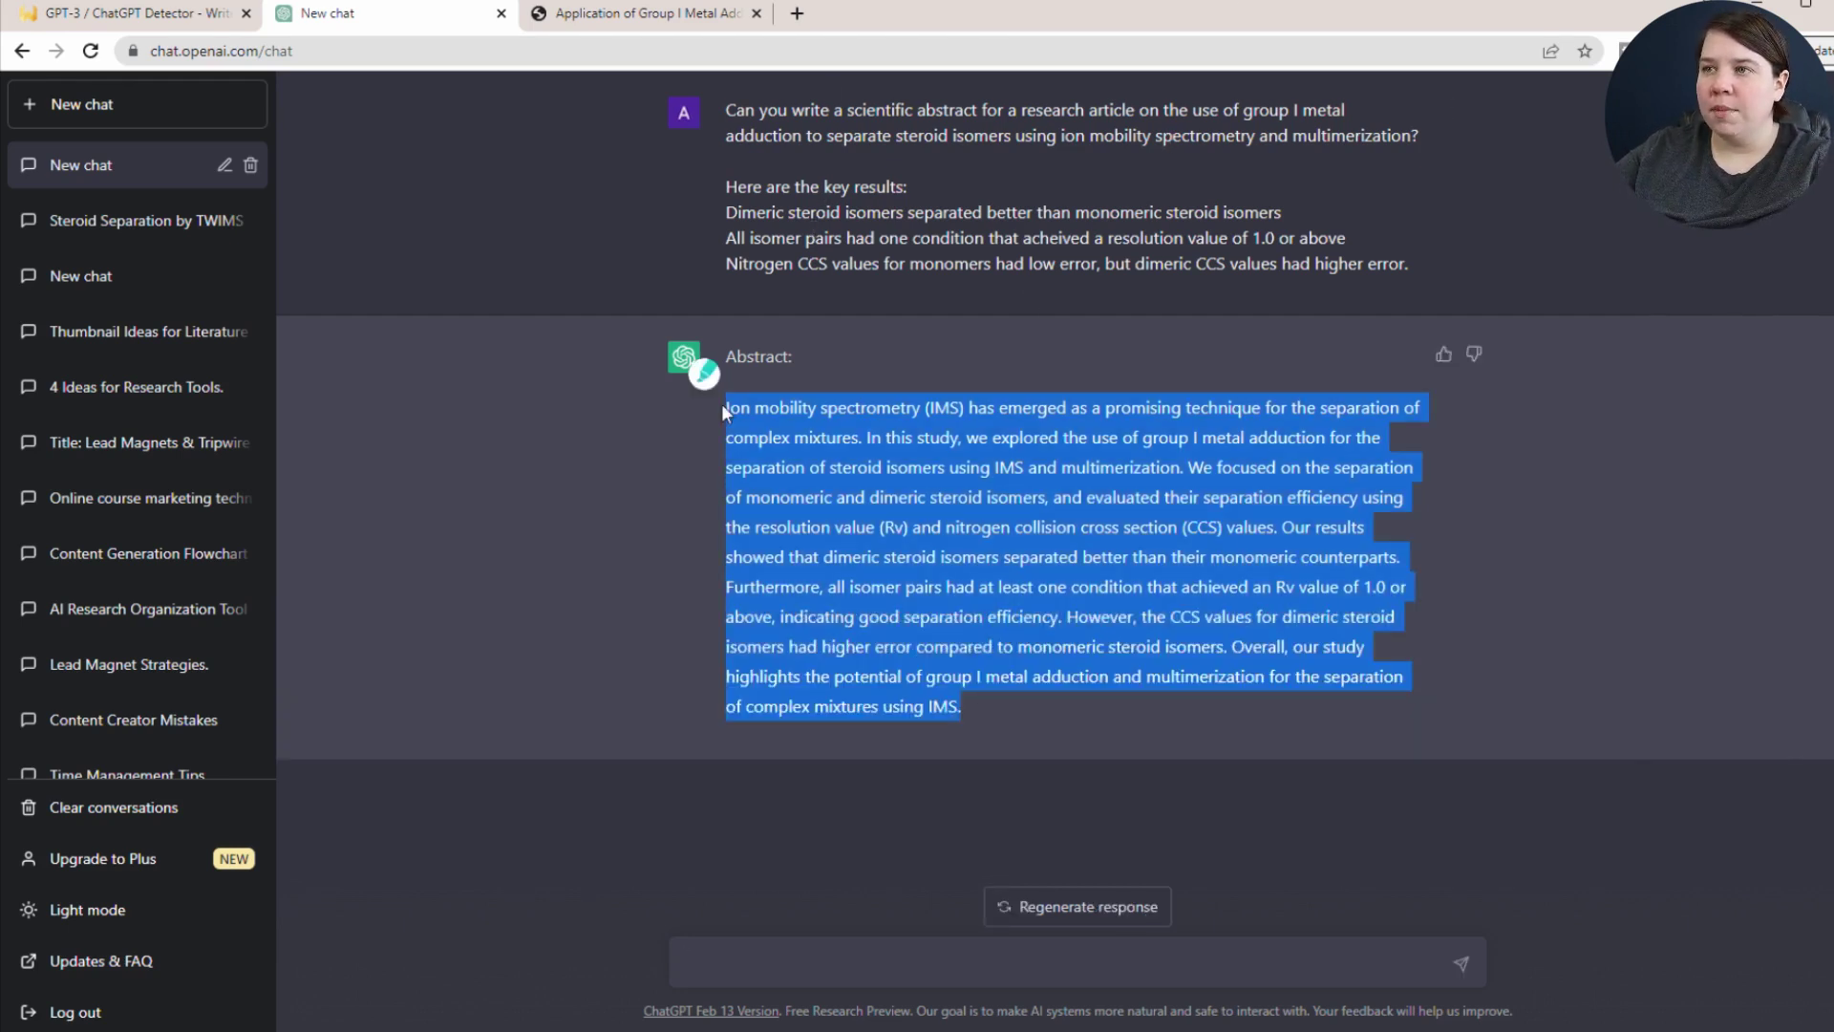
Step: Paste the ChatGPT-generated group I metal abstract into the detector and check it, scoring 82% likely AI
left_click(134, 13)
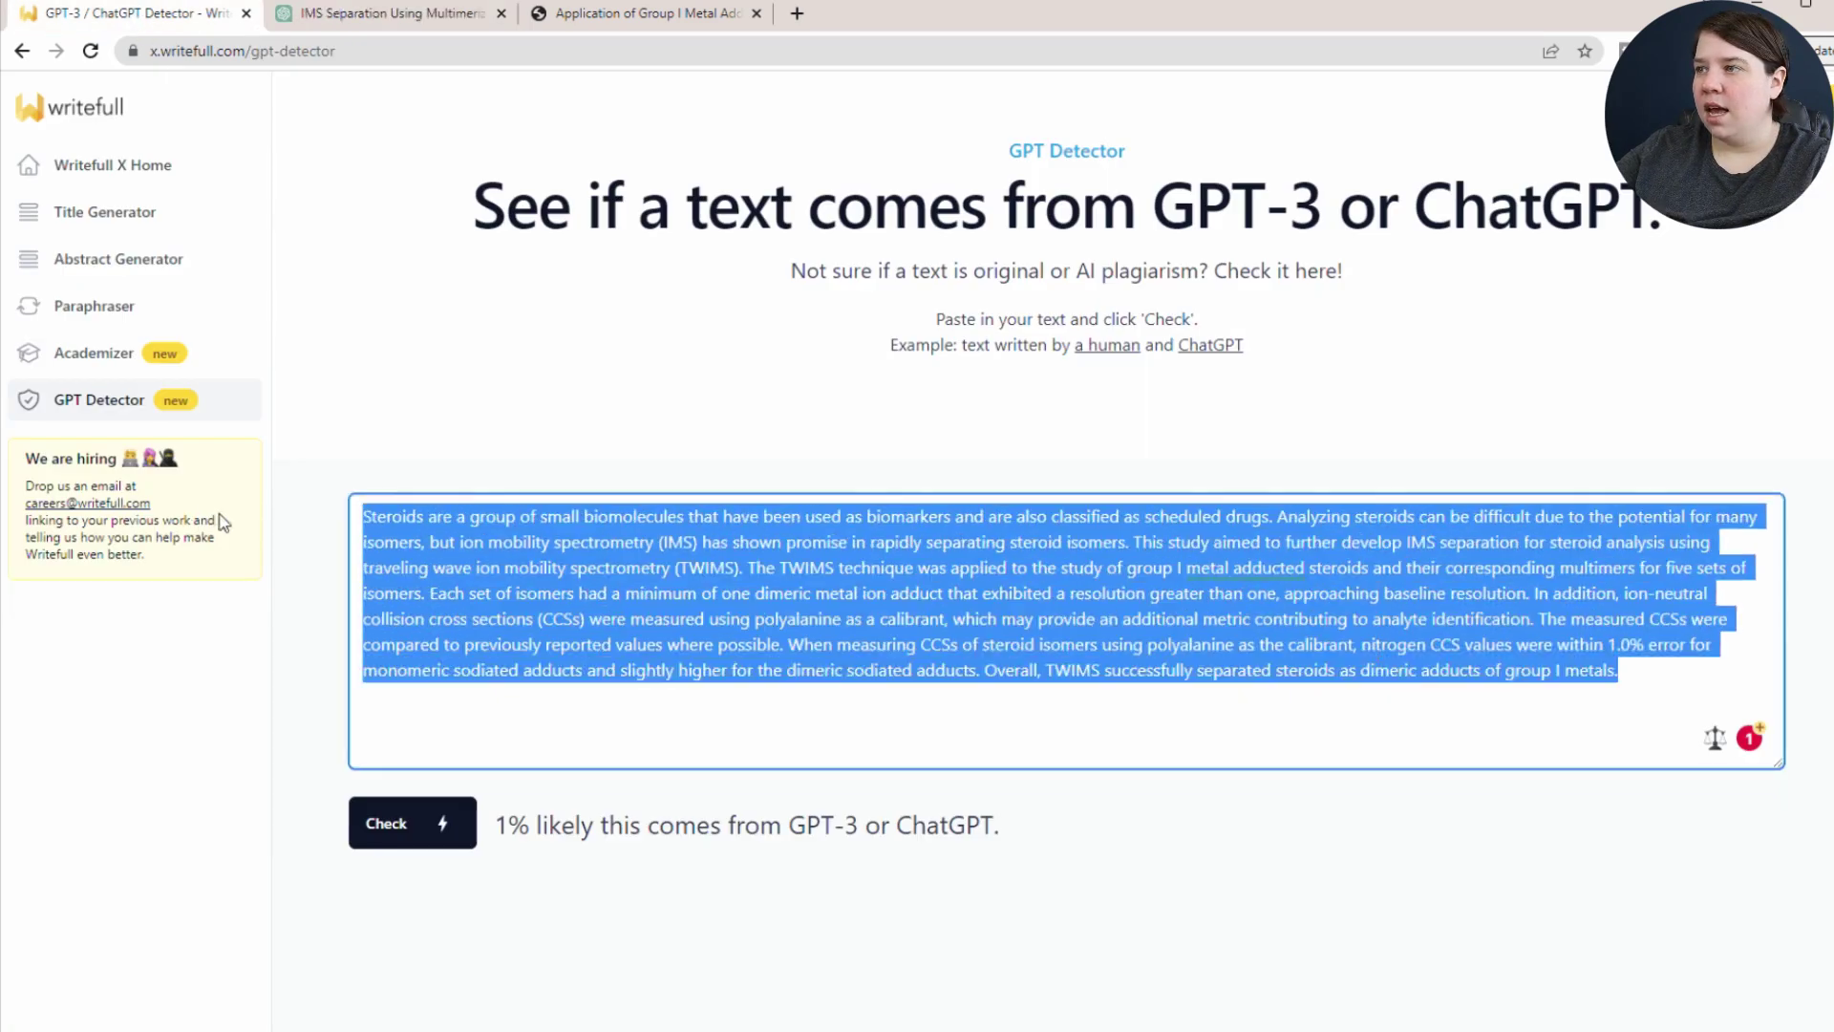
key("ctrl+v")
left_click(408, 839)
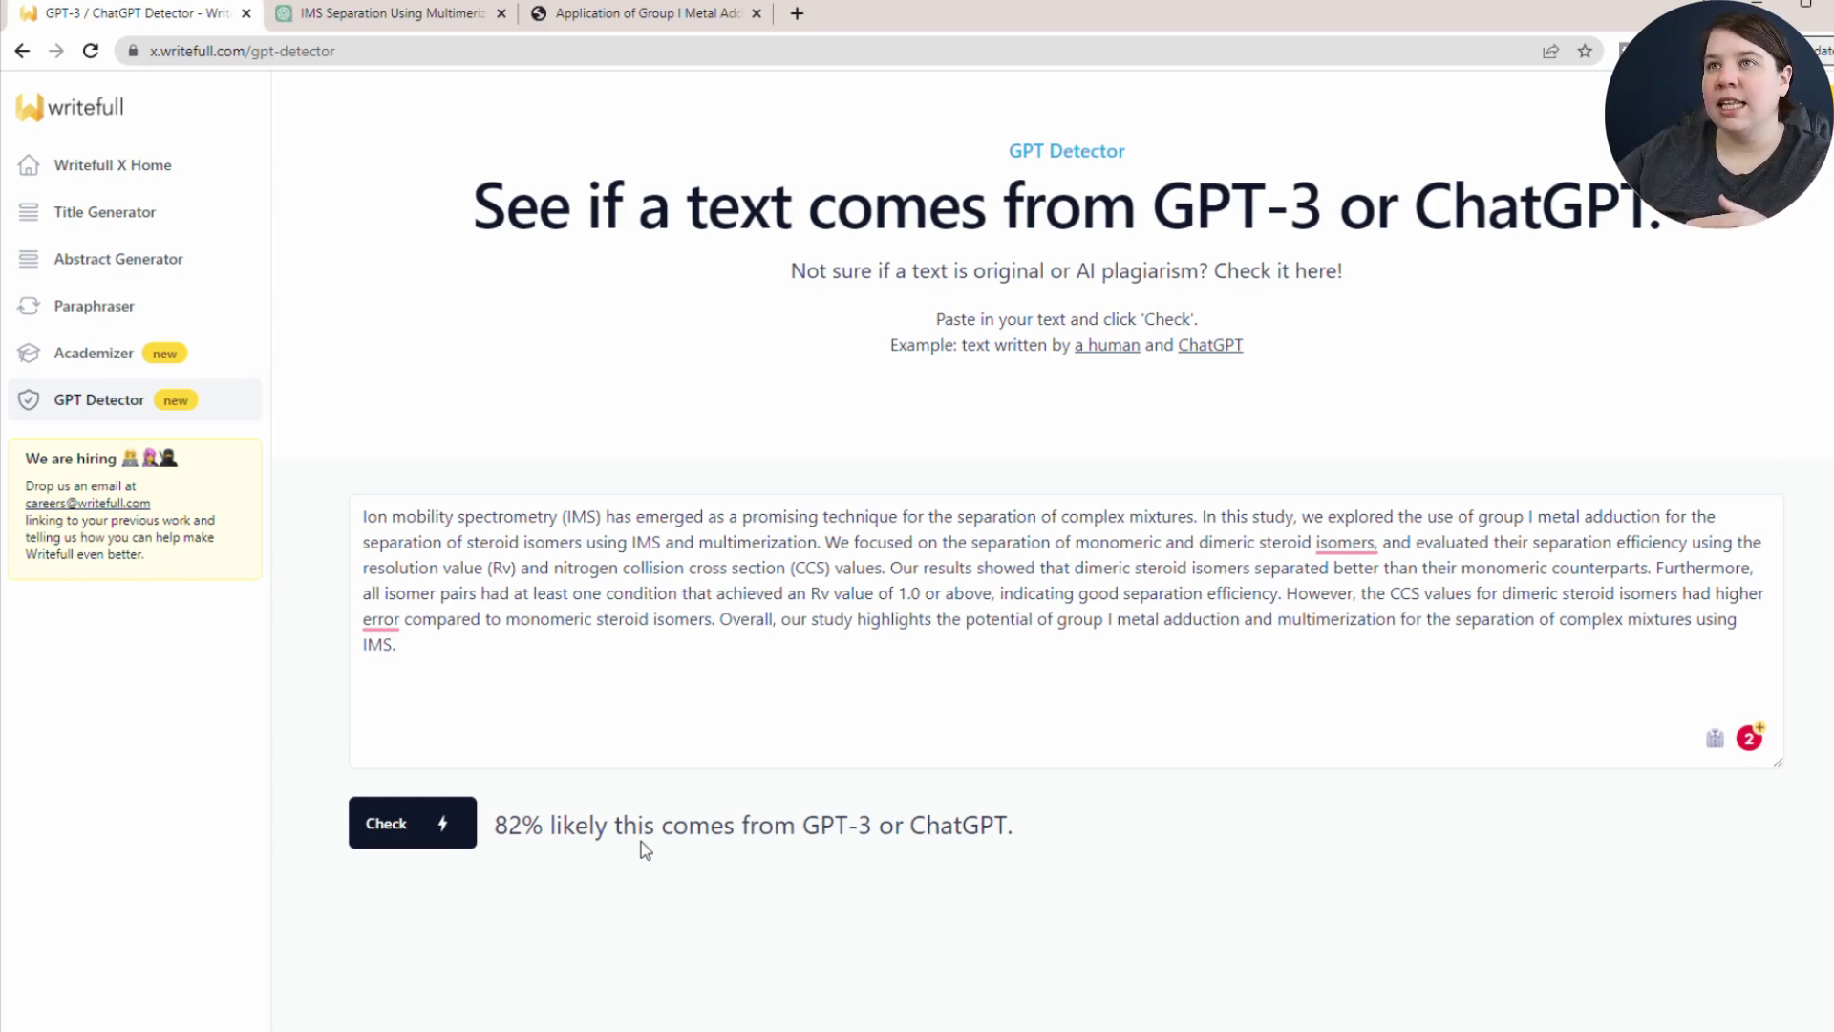
left_click(391, 13)
Step: Start a new chat and copy the Conclusions section spanning pages 7–8 of the Springer PDF
left_click(158, 101)
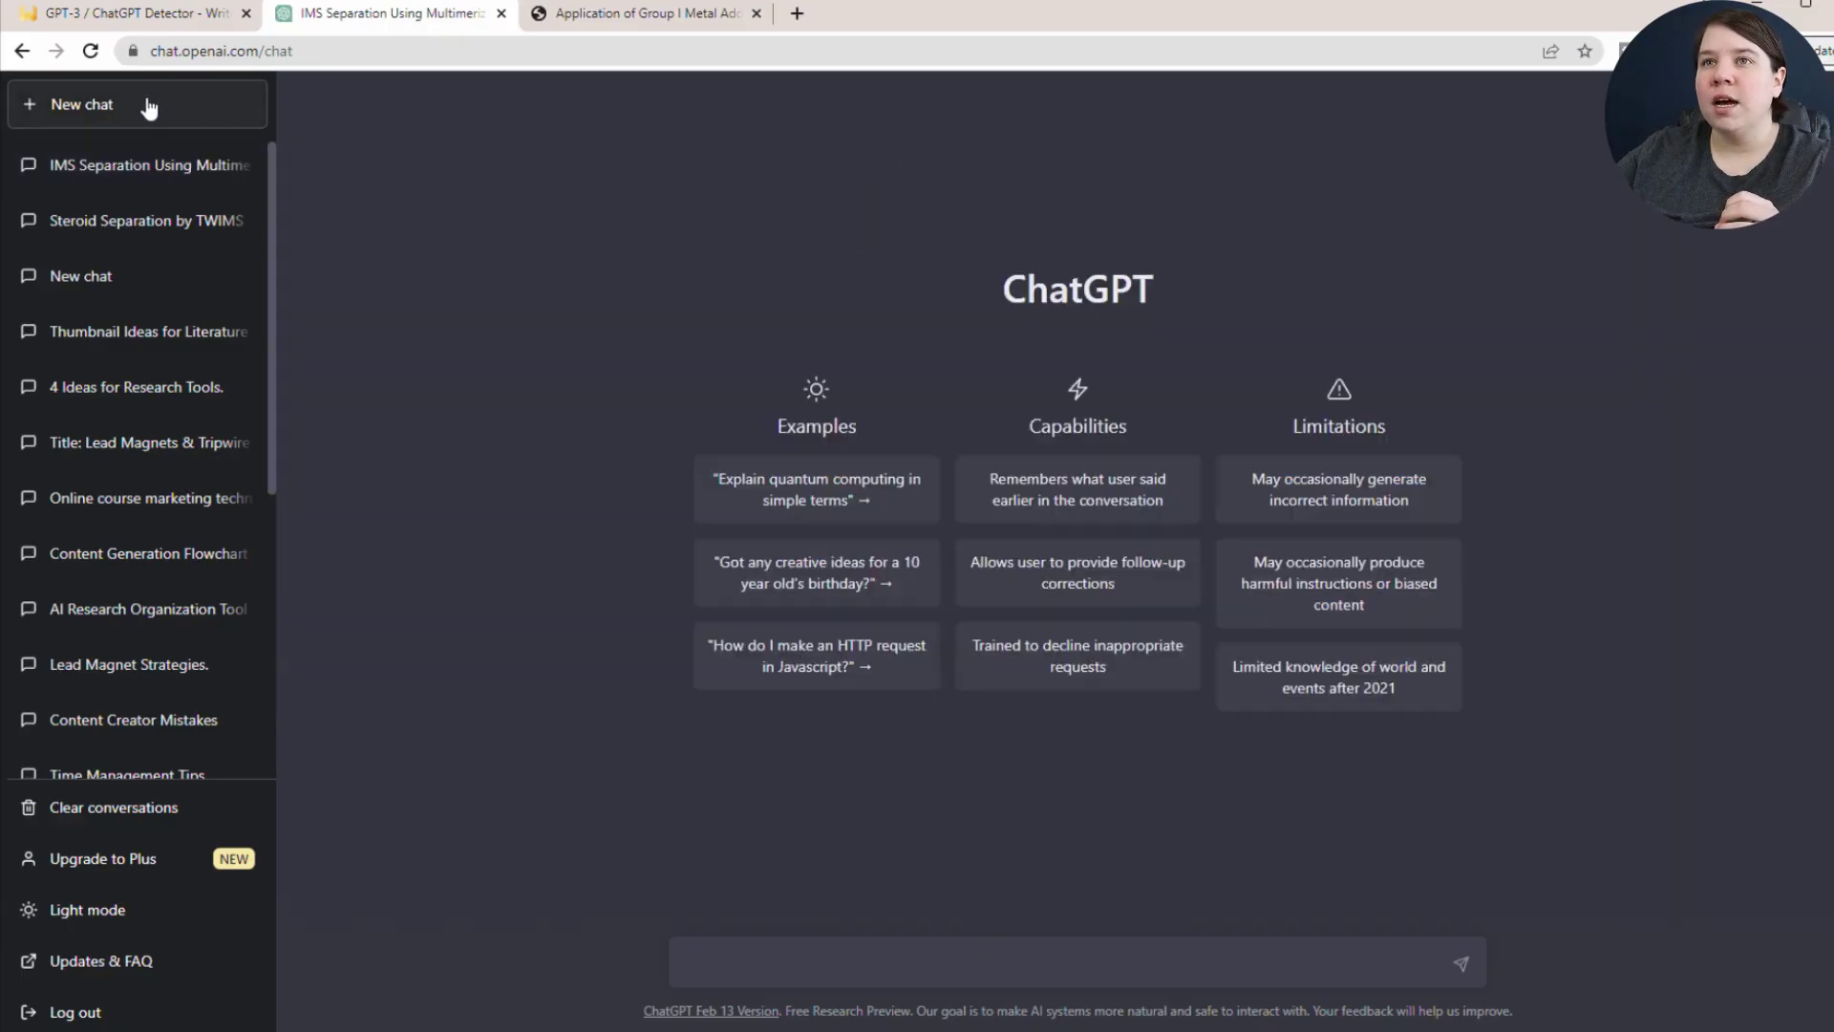
left_click(642, 13)
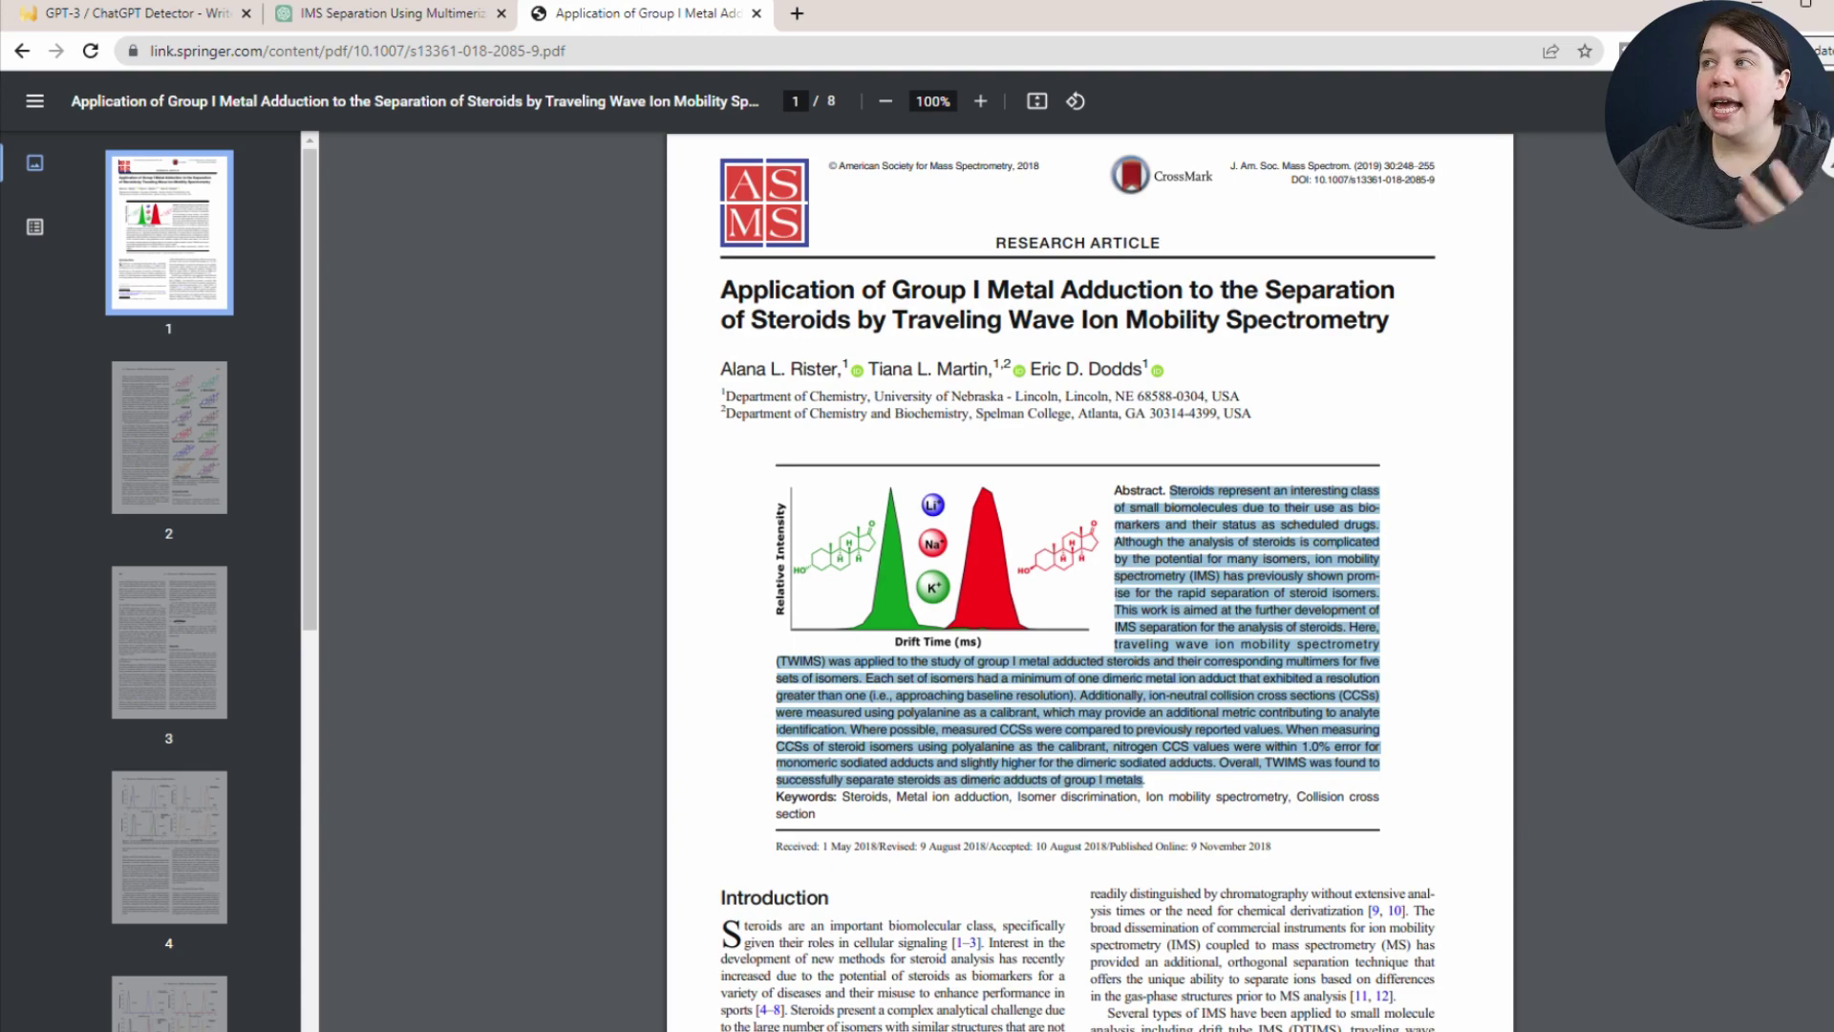
scroll(1090, 237, "down", 20)
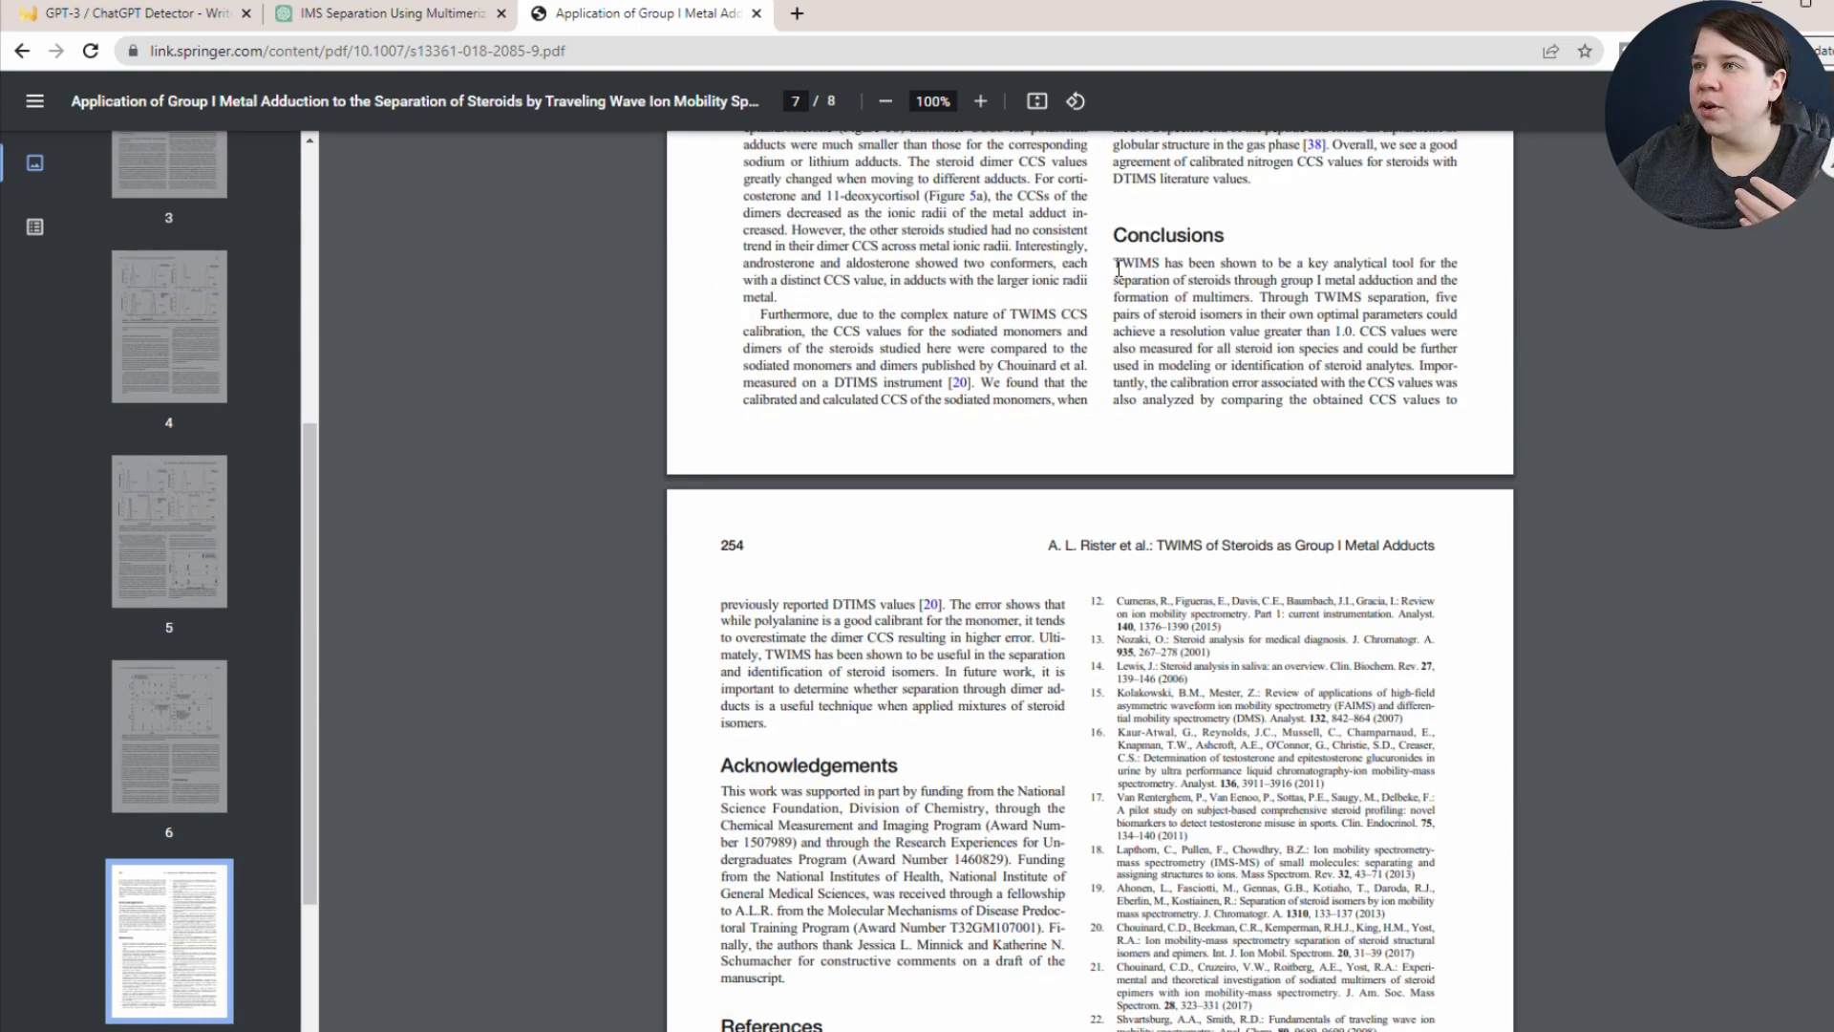
left_click_drag(1115, 263, 770, 732)
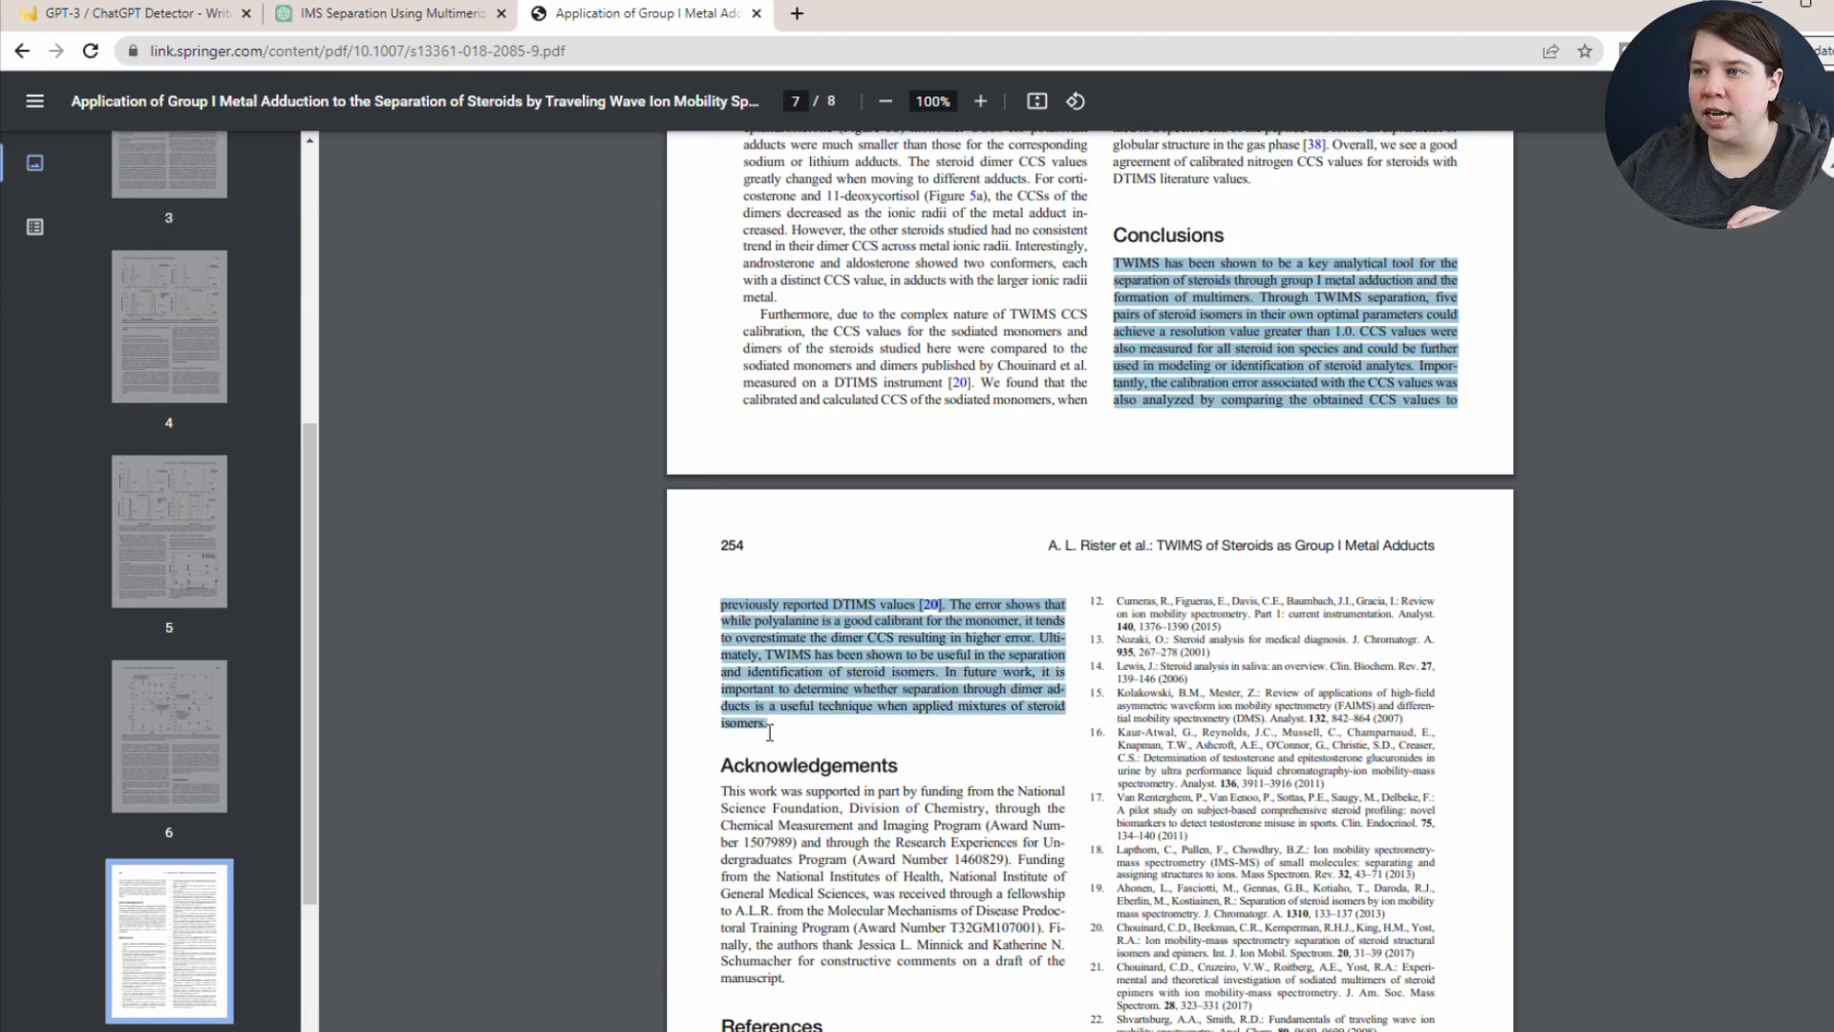
left_click_drag(721, 185, 959, 625)
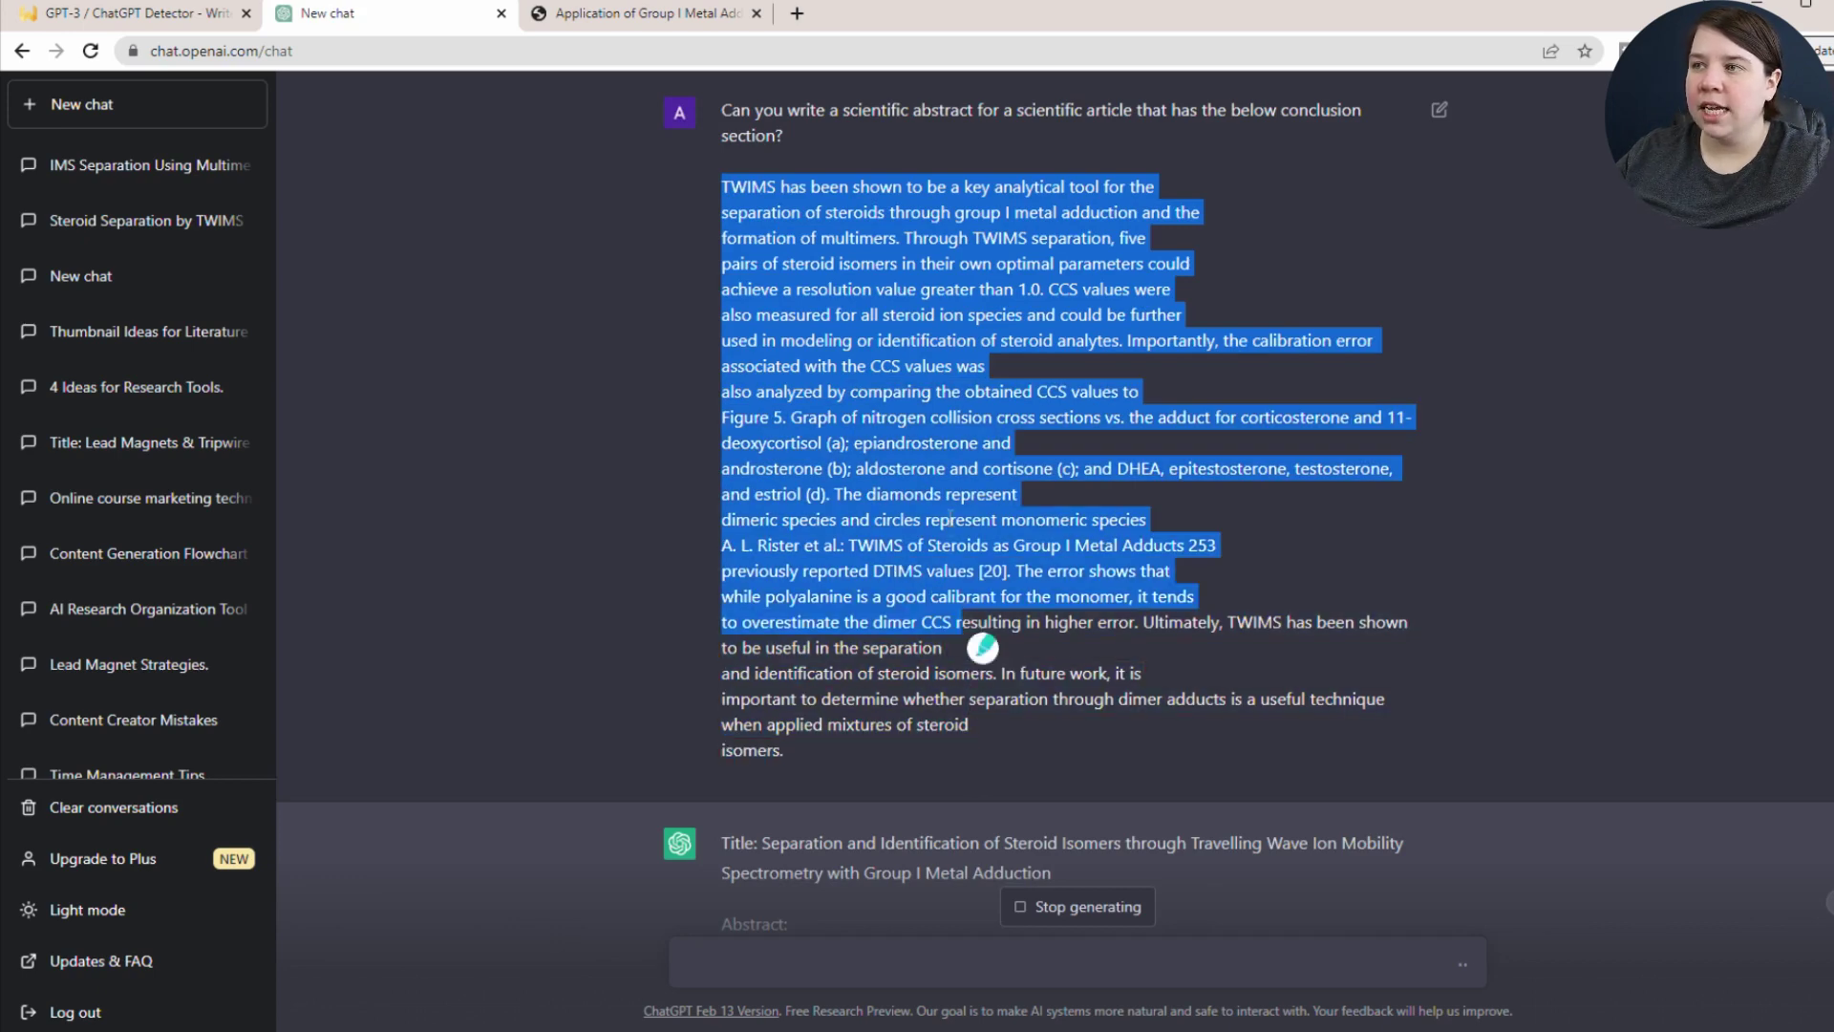
Step: Select the text of ChatGPT's finished abstract generated from the Conclusions section
left_click(960, 625)
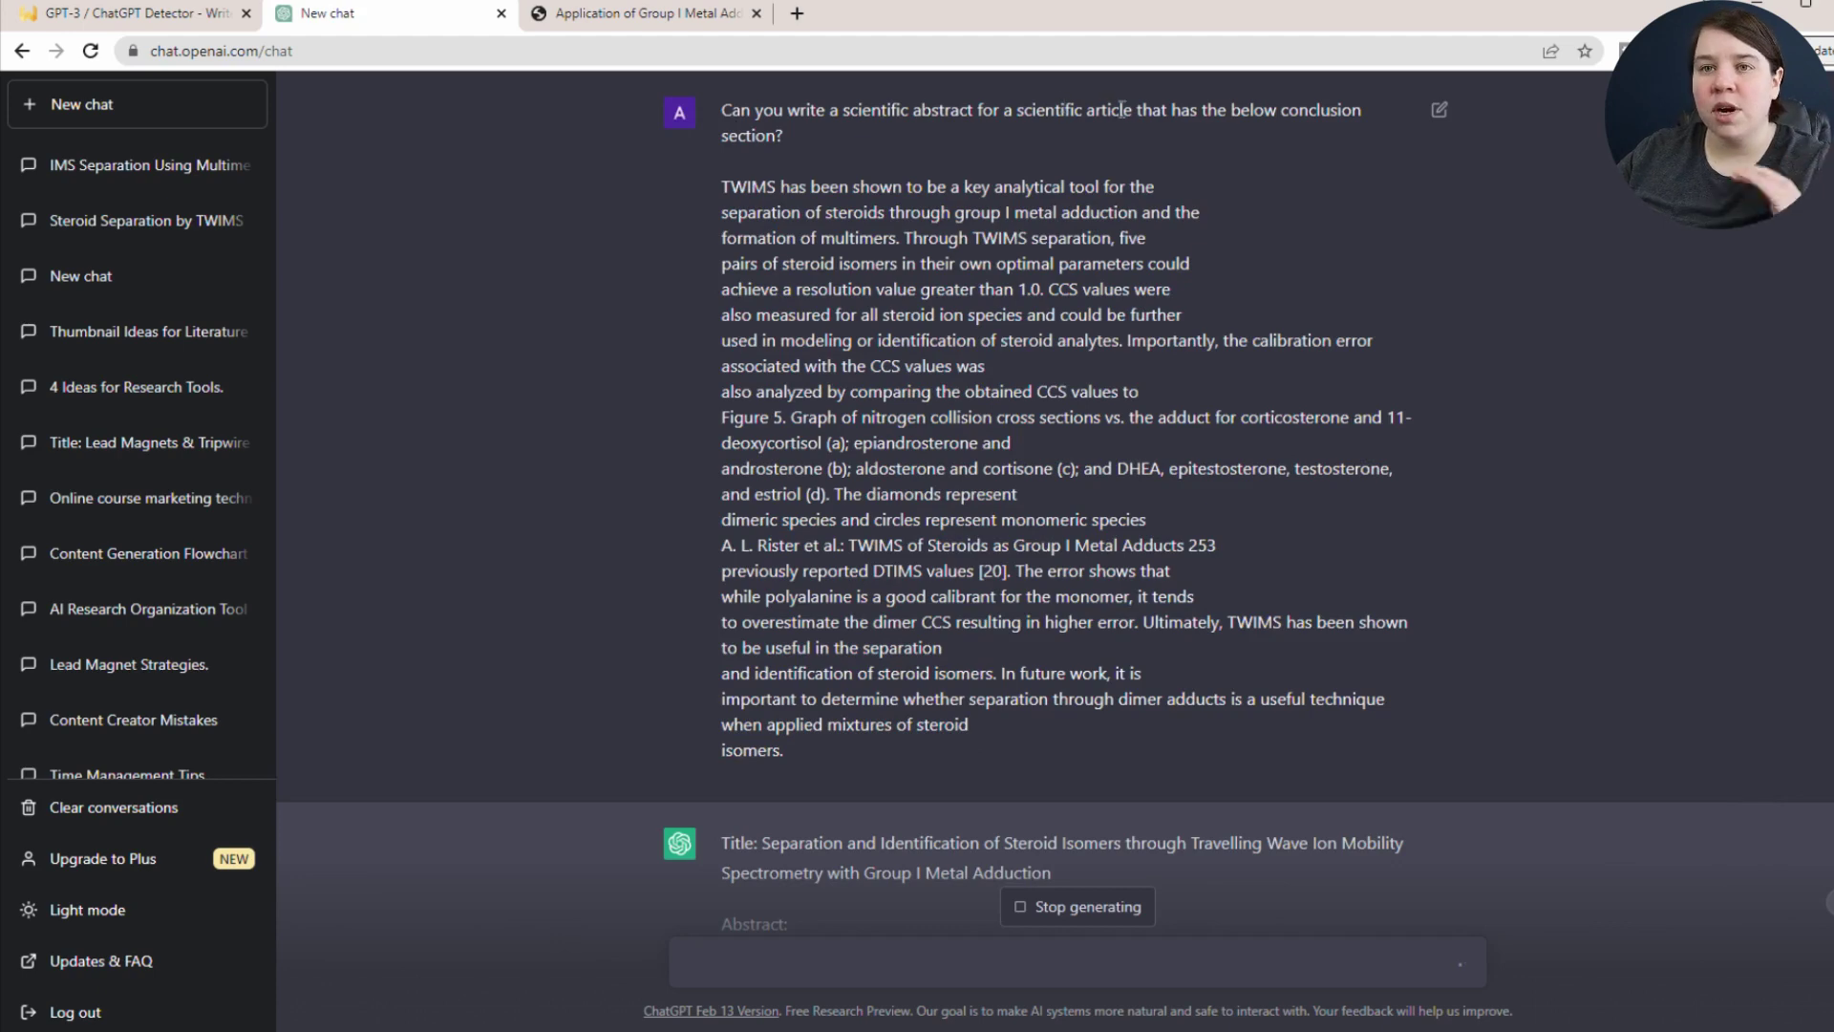
scroll(1001, 444, "down", 4)
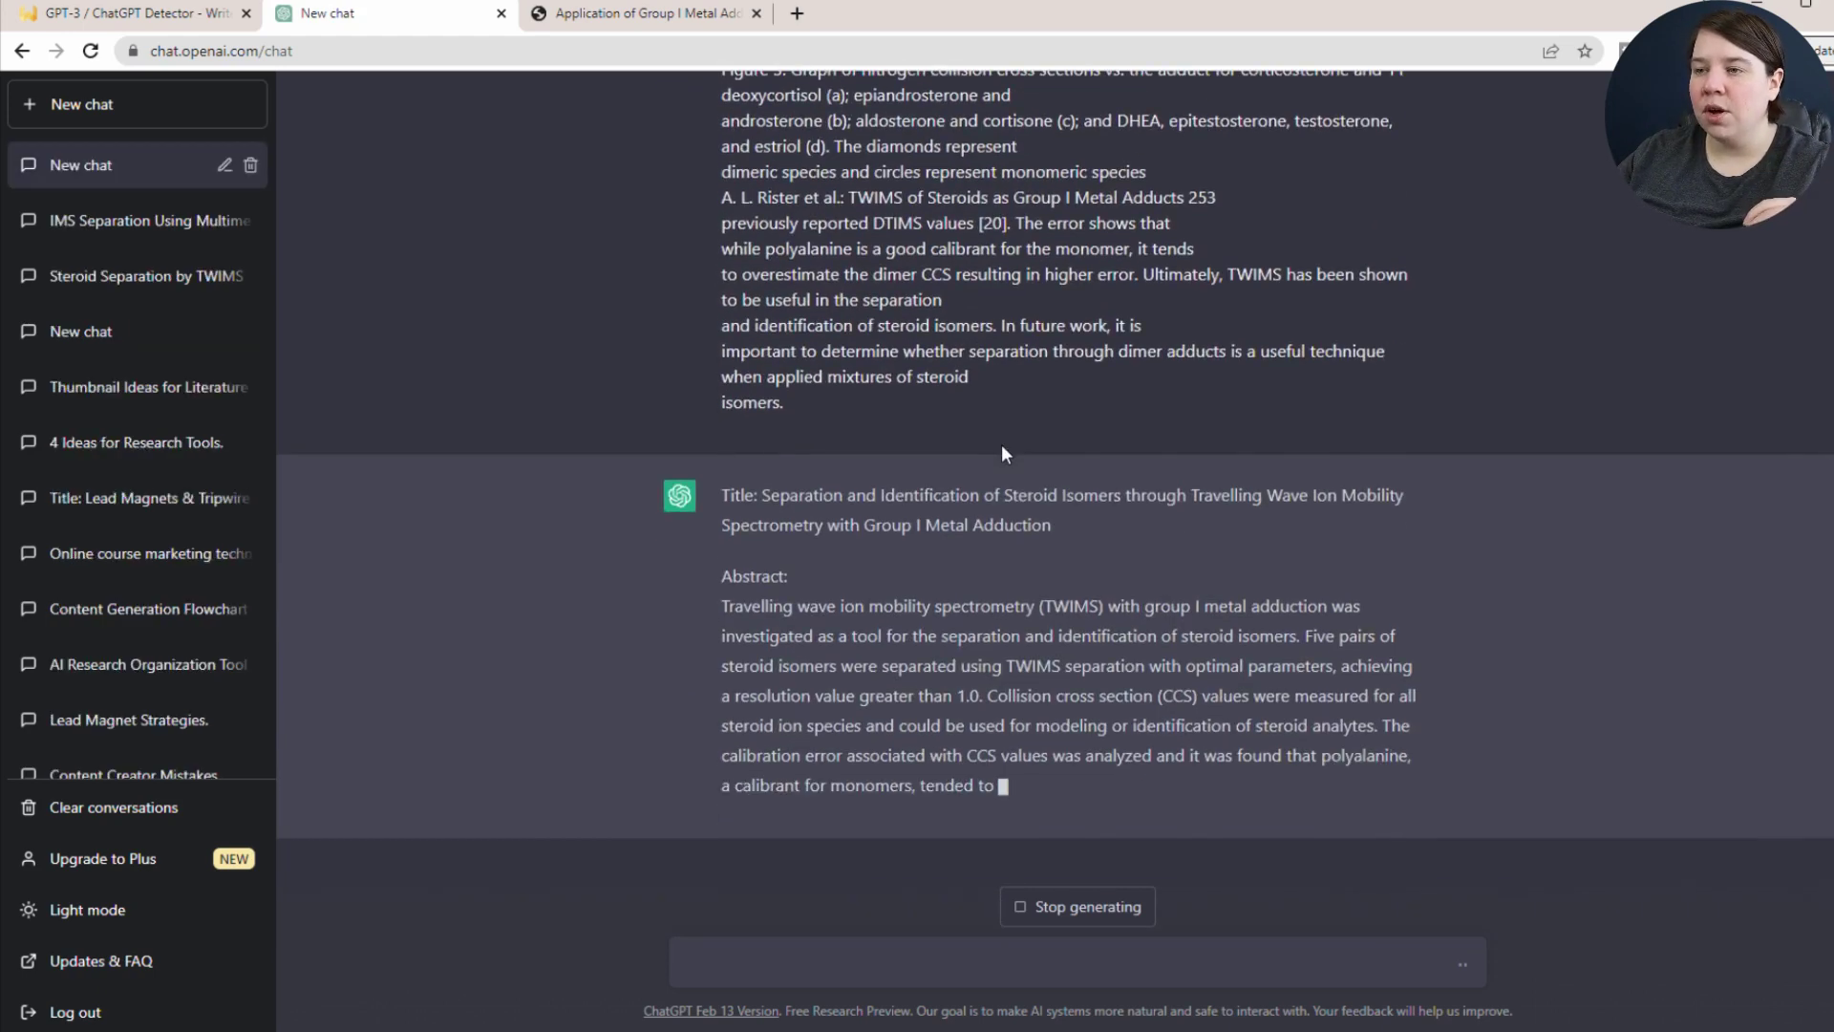
left_click_drag(1036, 785, 713, 513)
key("ctrl+c")
Step: Replace the detector text with the conclusion-based abstract and check it, scoring 1% likely AI
left_click(139, 14)
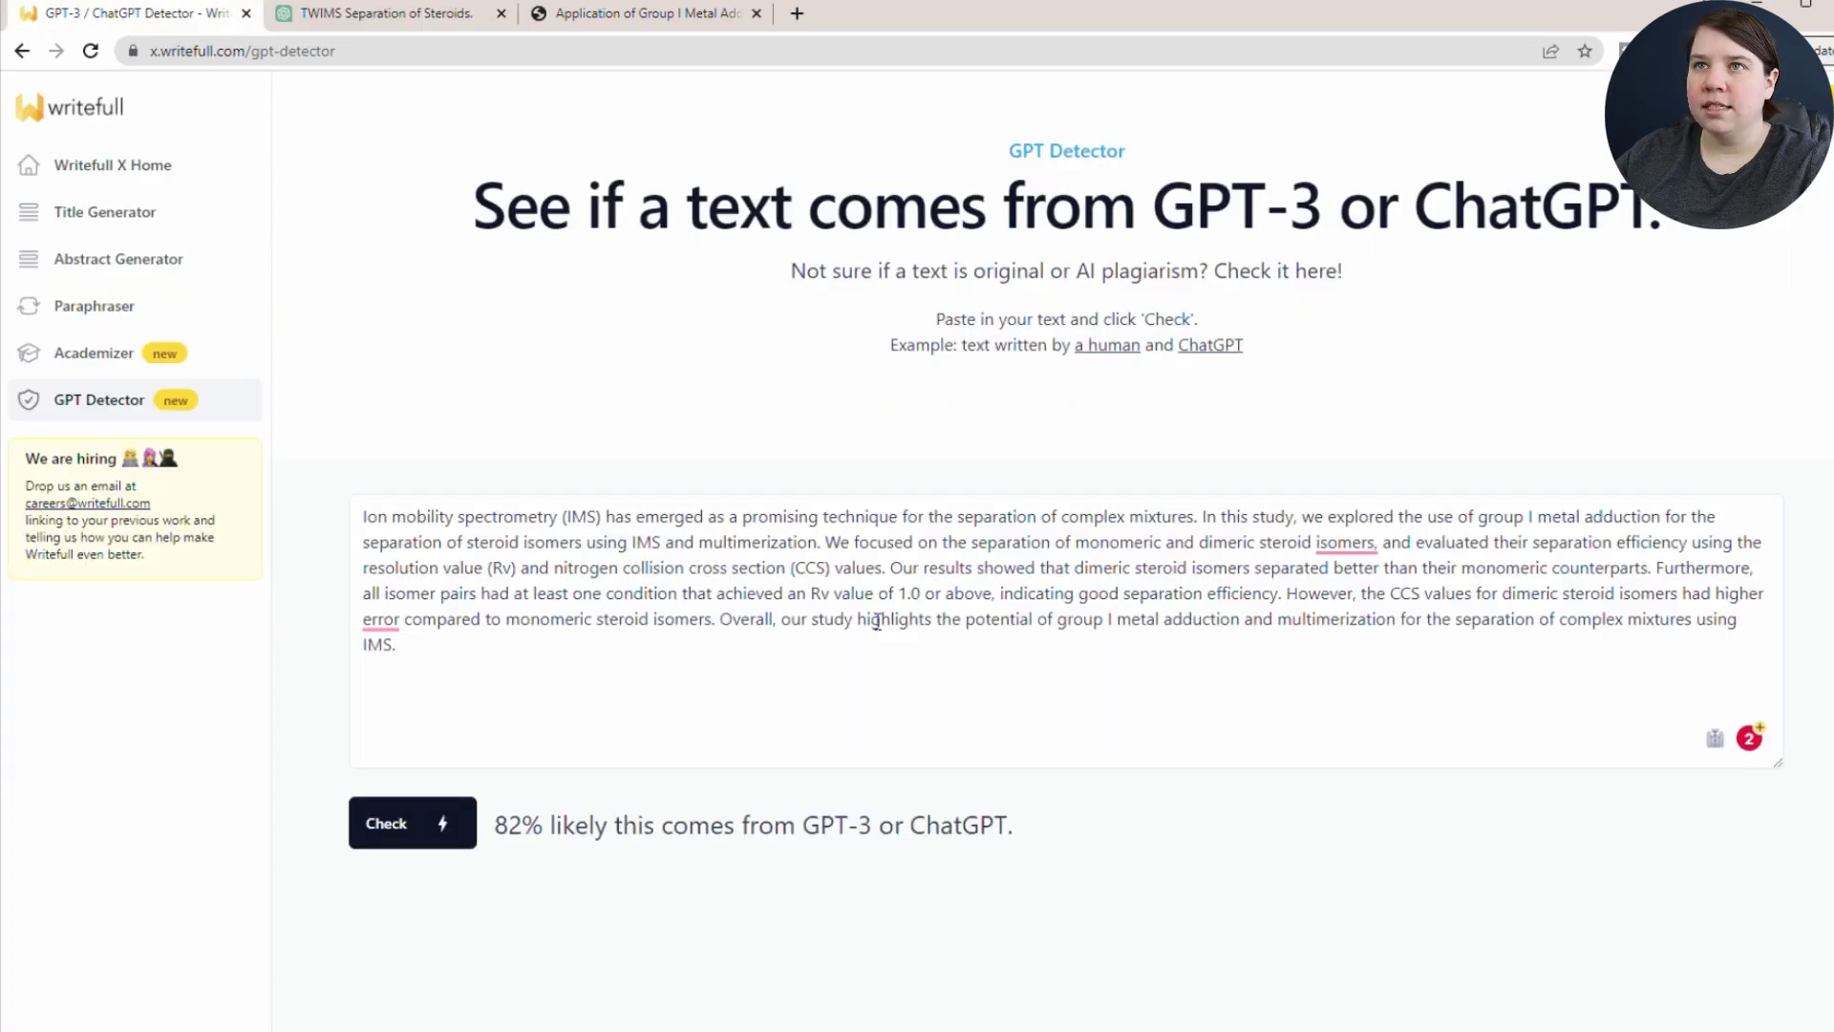
left_click_drag(576, 678, 328, 519)
key("ctrl+v")
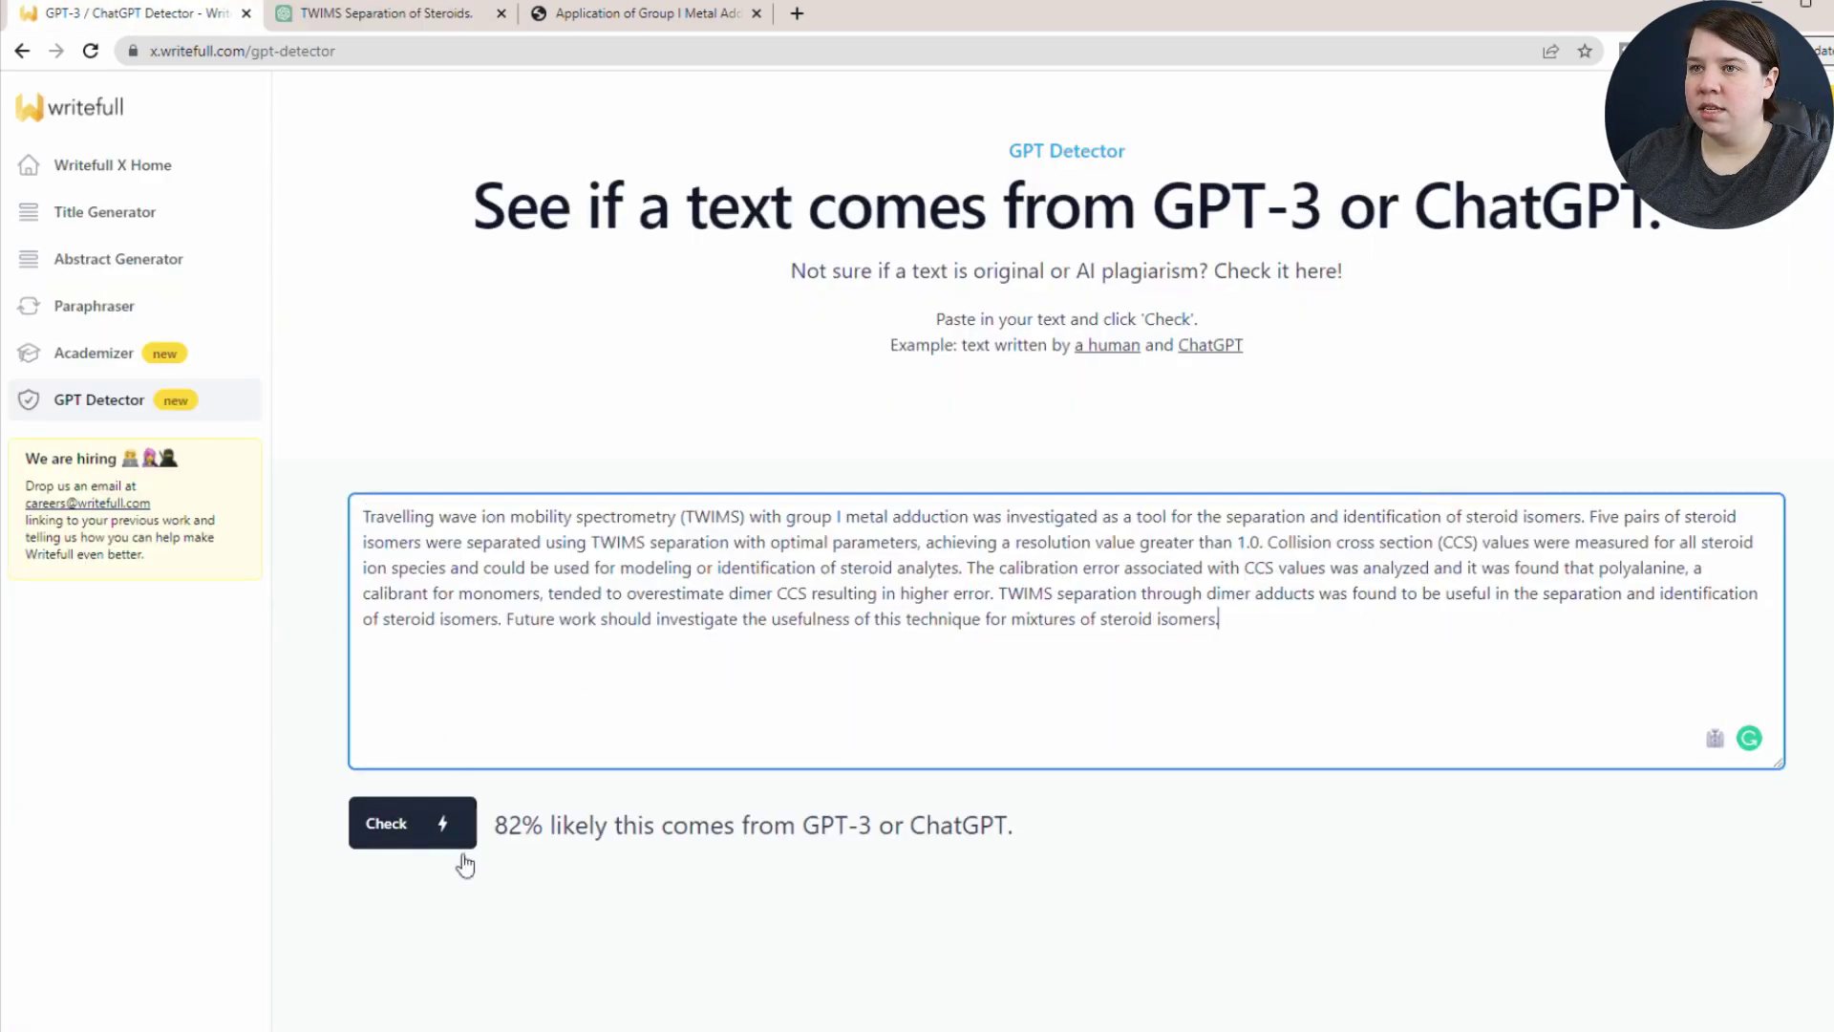
left_click(462, 846)
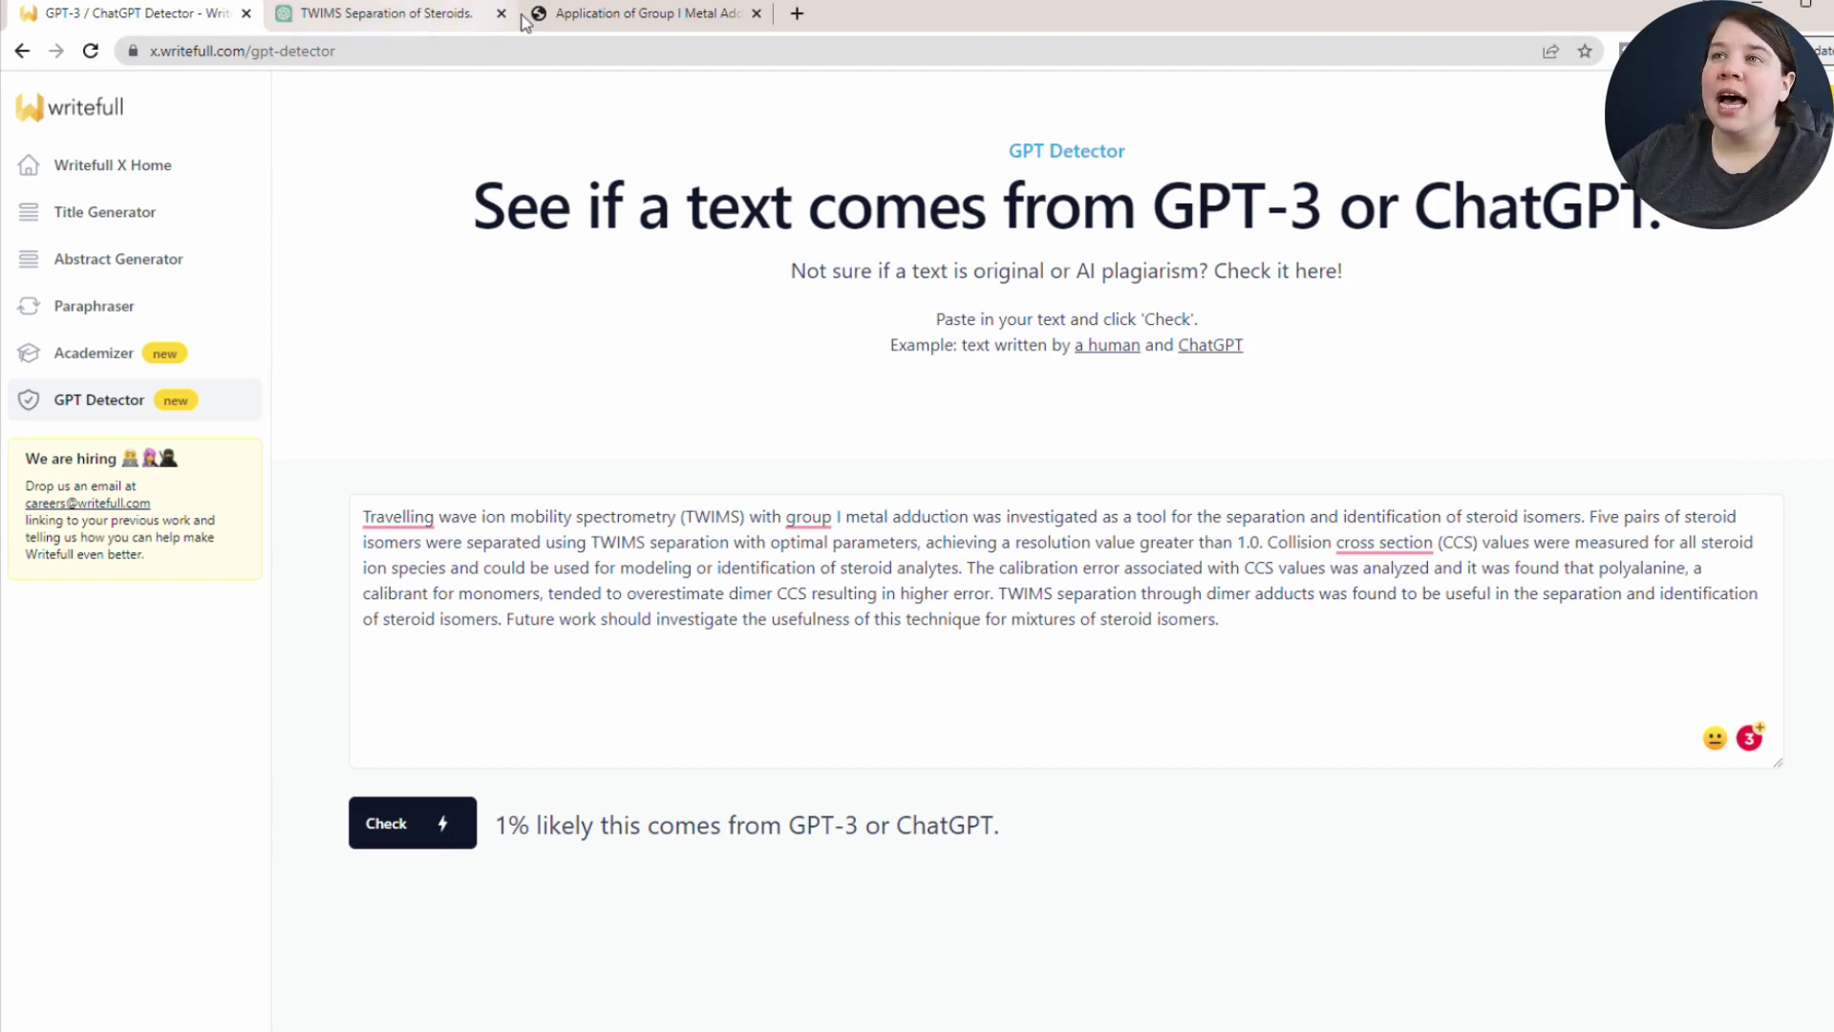
left_click(578, 13)
left_click(1189, 344)
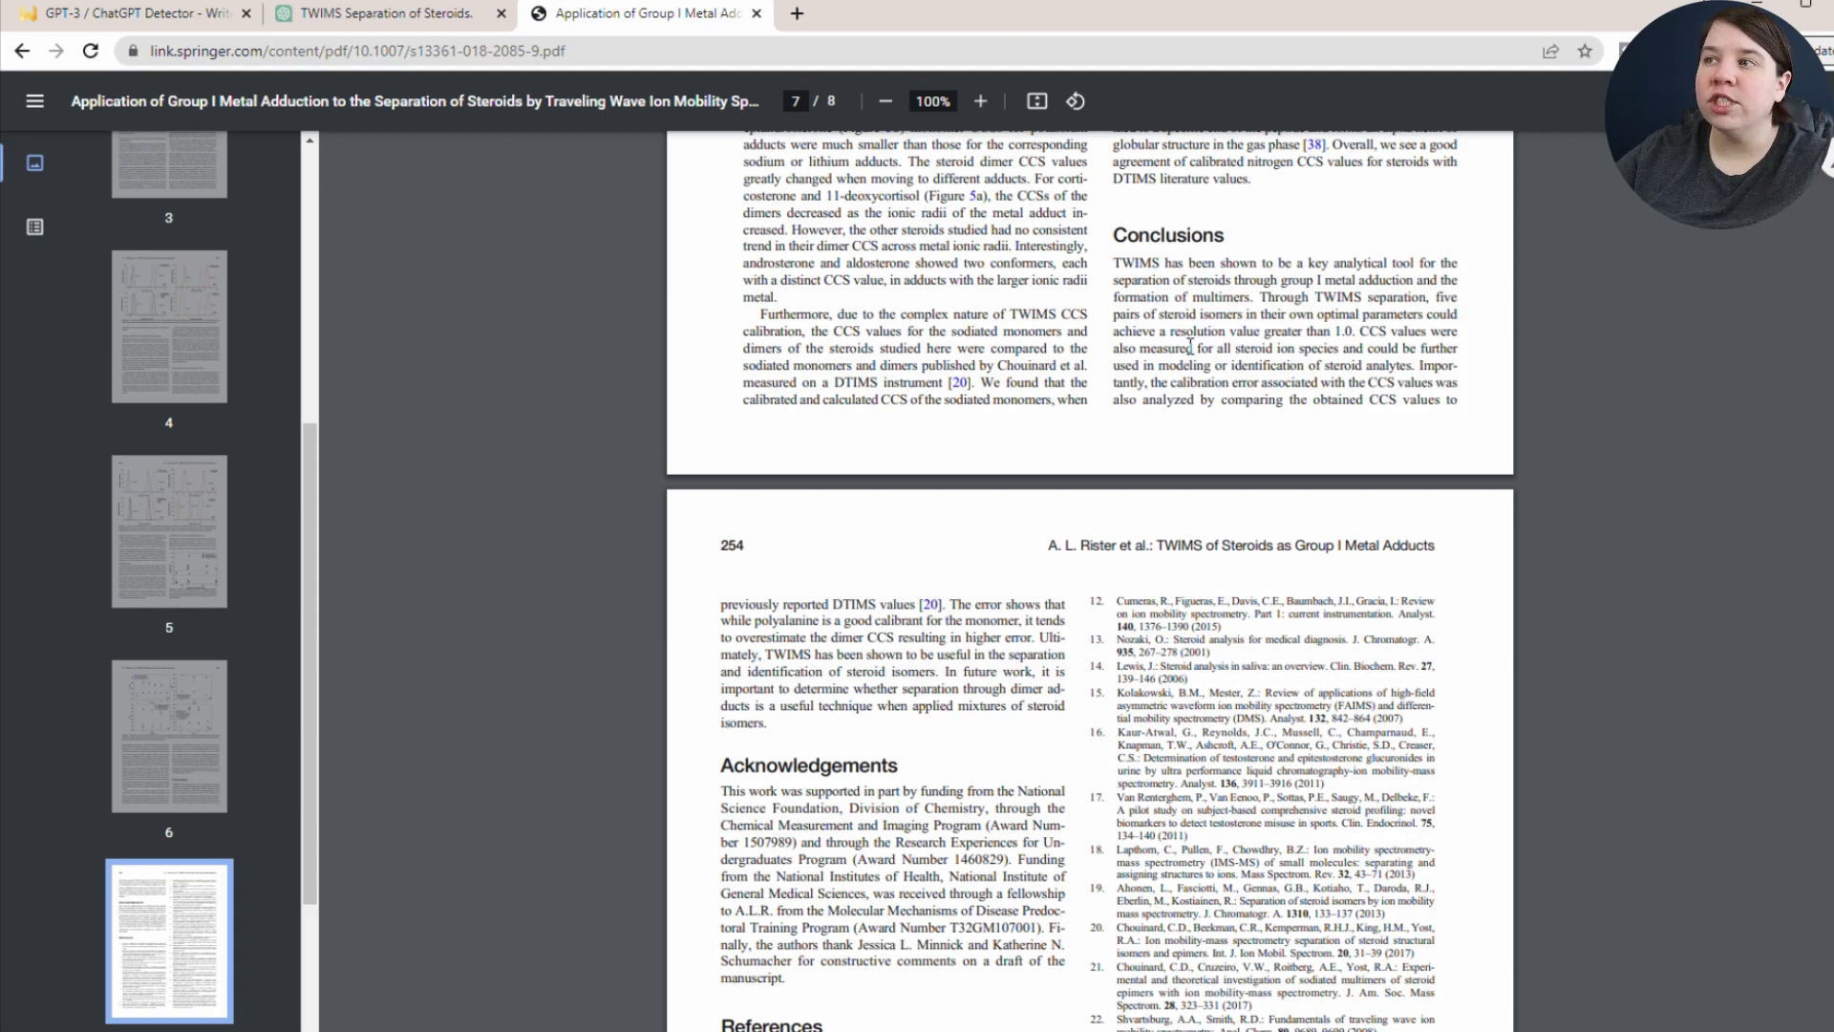
left_click(362, 13)
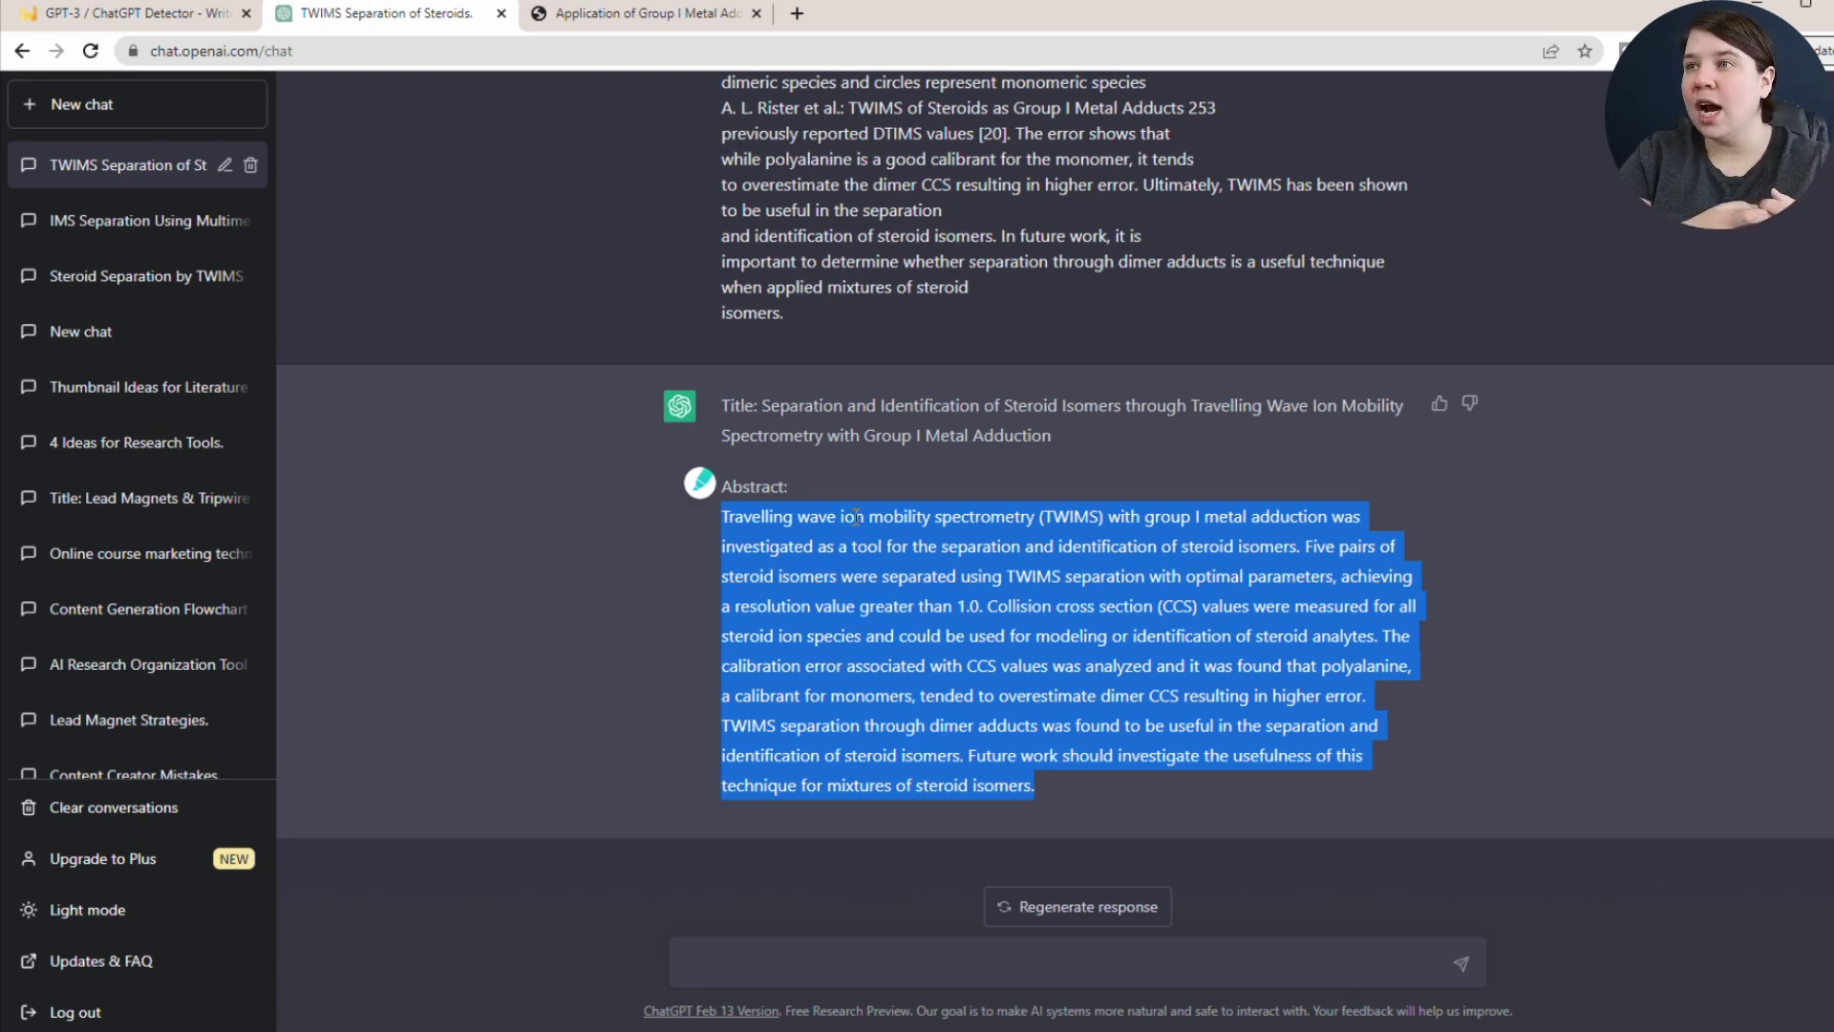
left_click(655, 21)
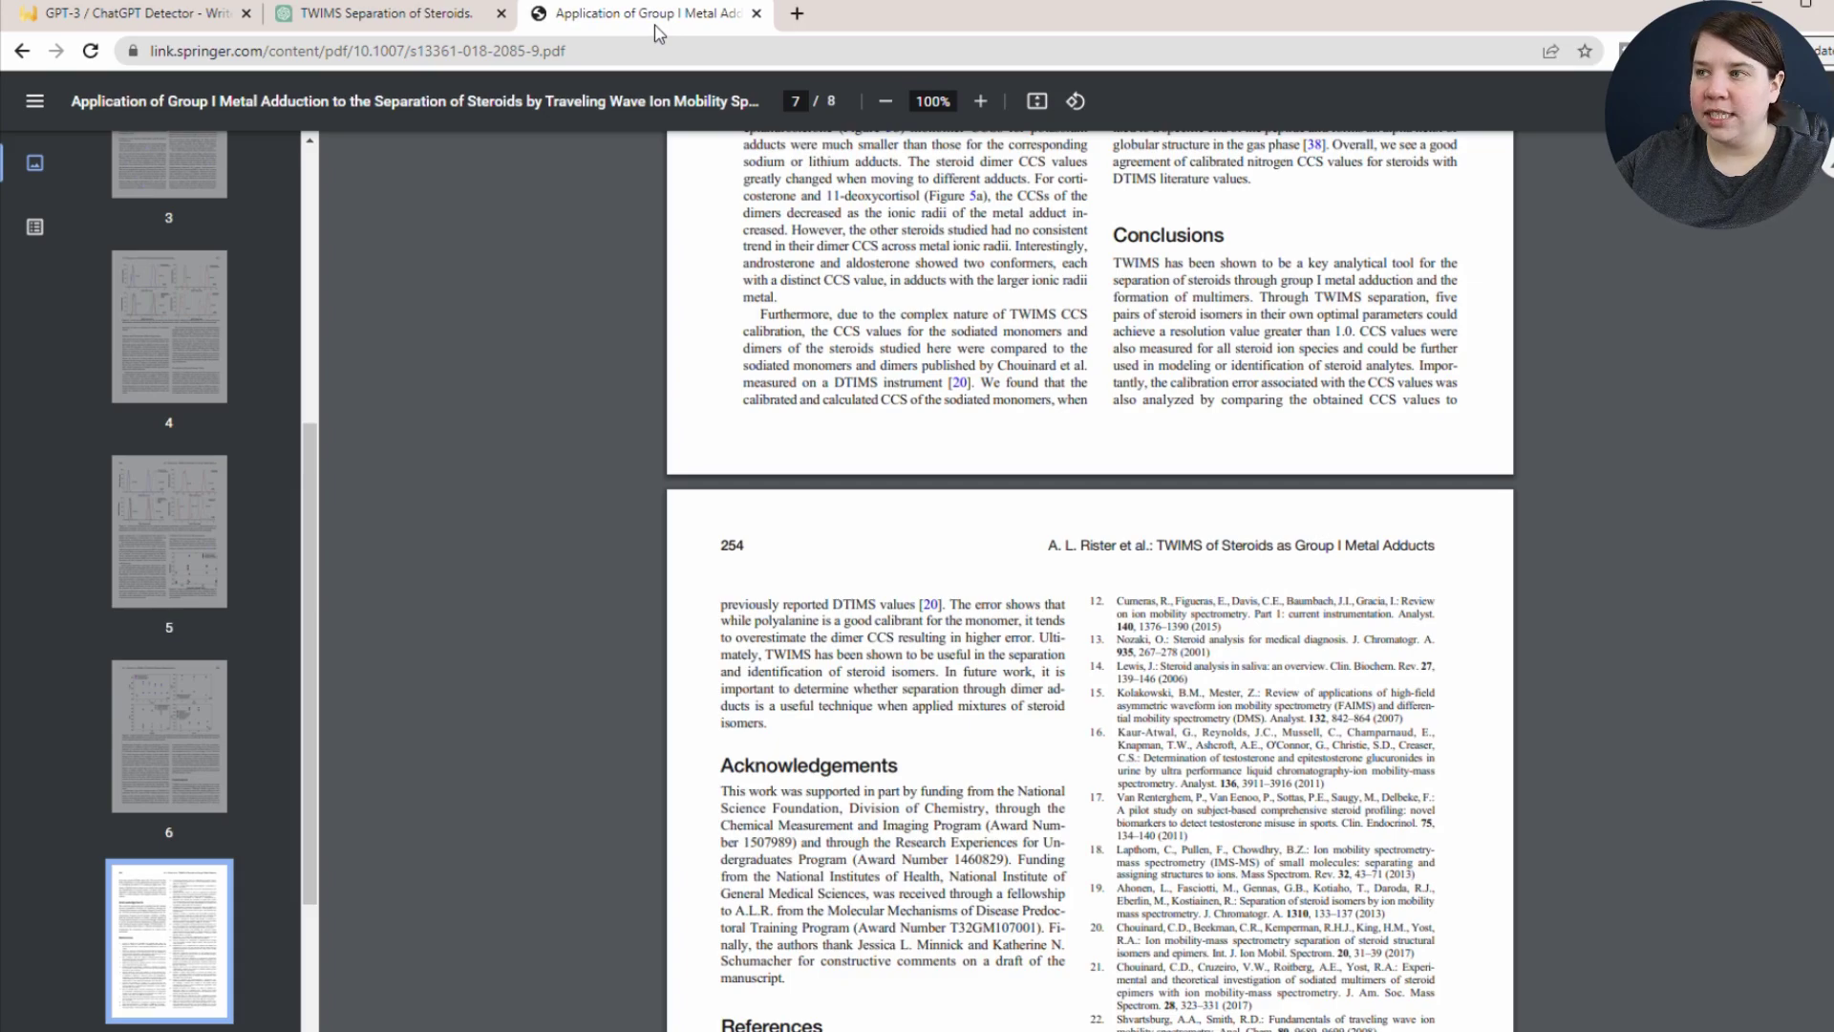
left_click(387, 14)
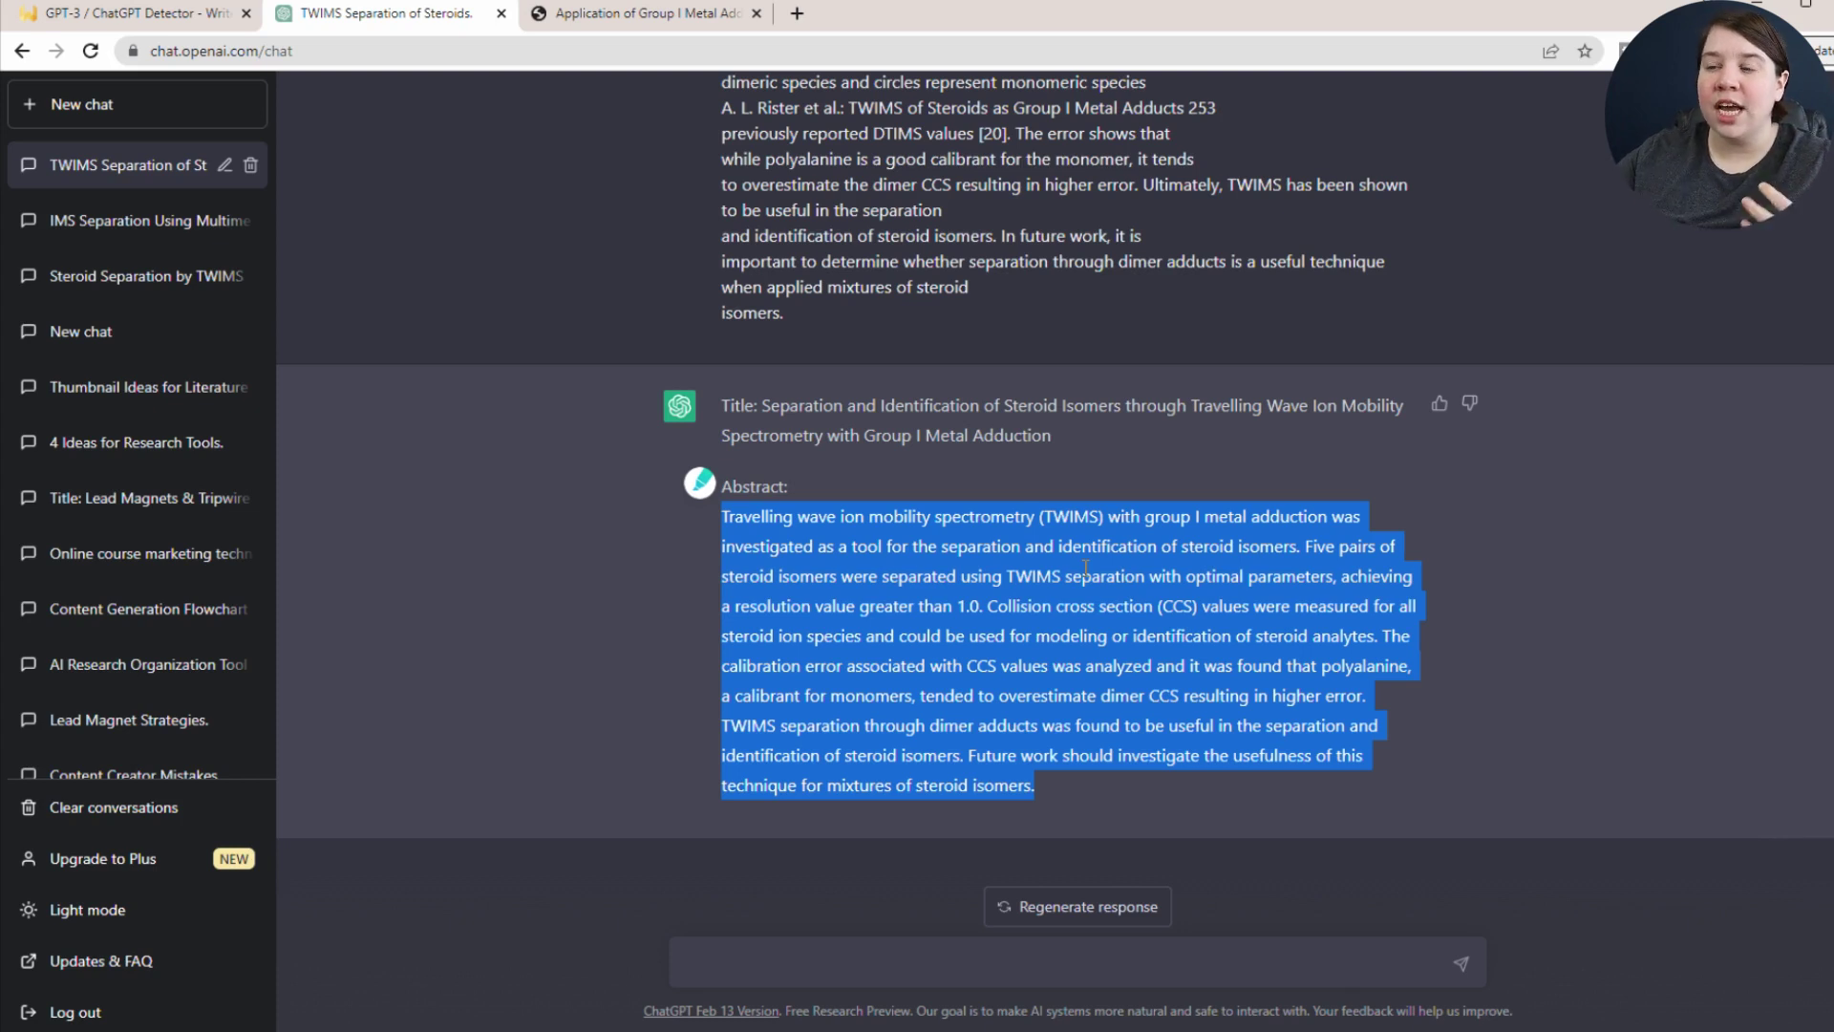
left_click(989, 569)
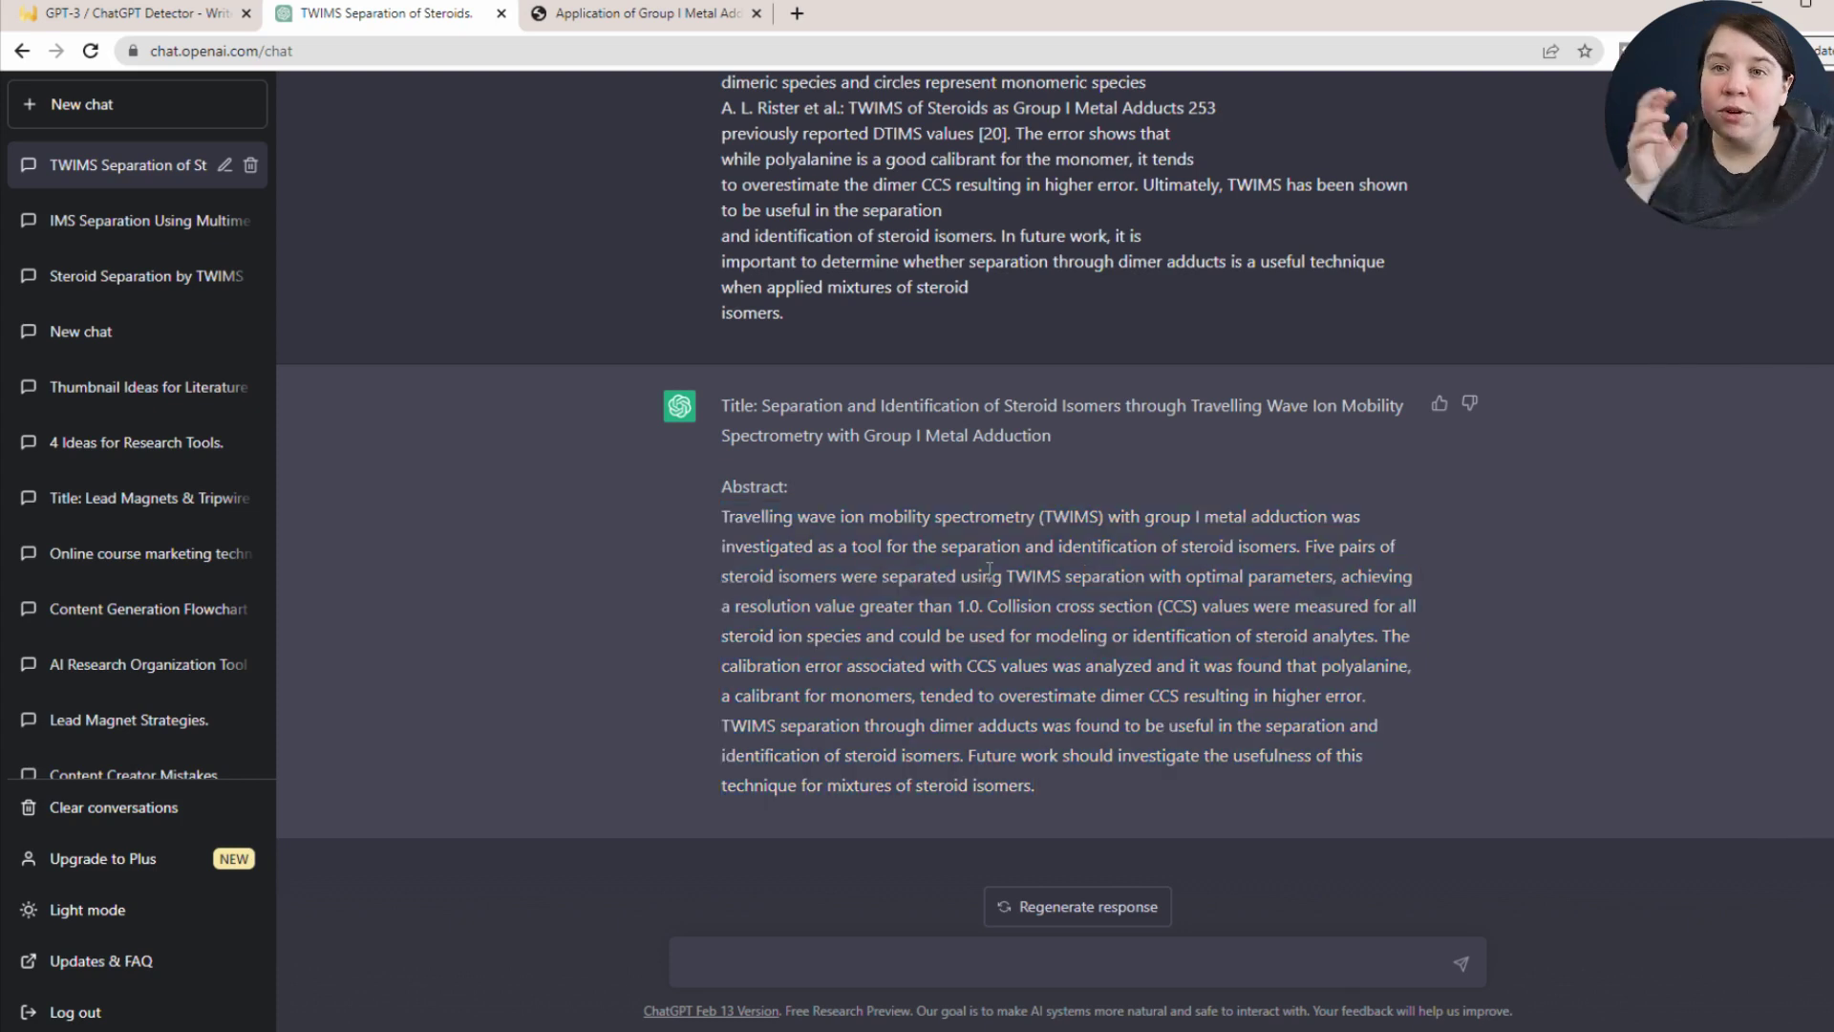
key("ctrl+shift+Tab")
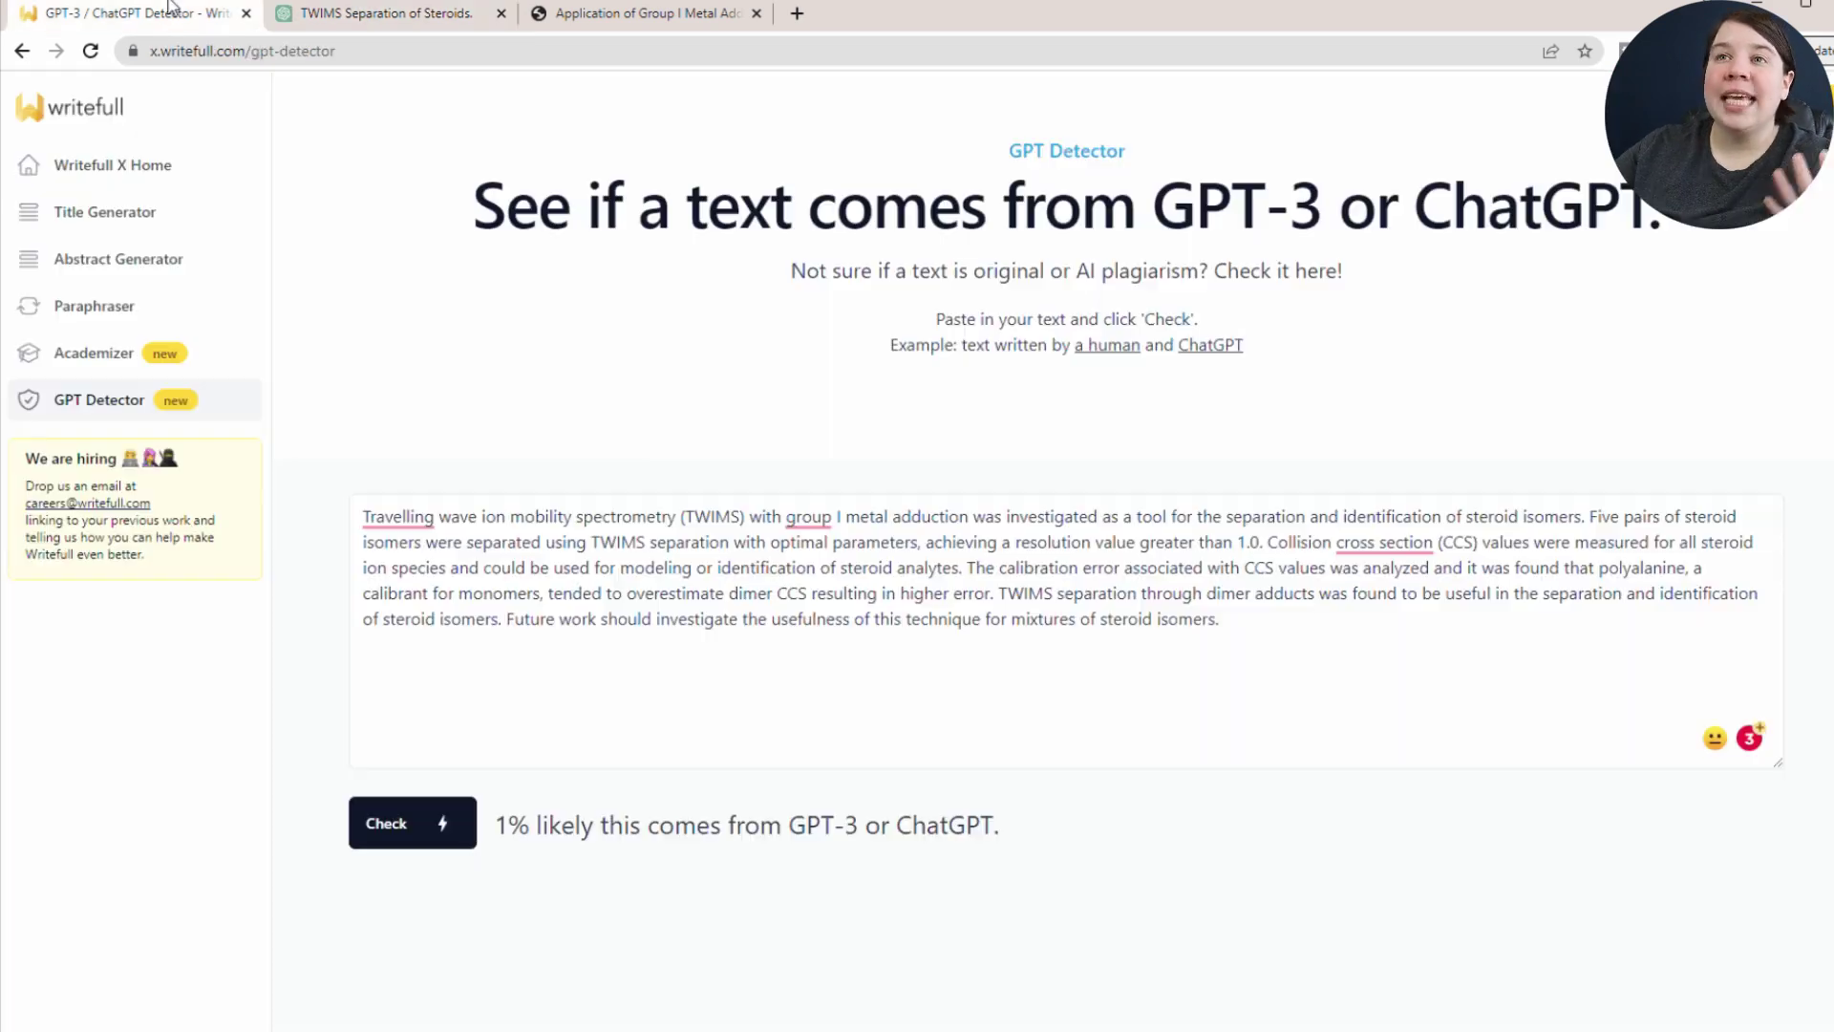